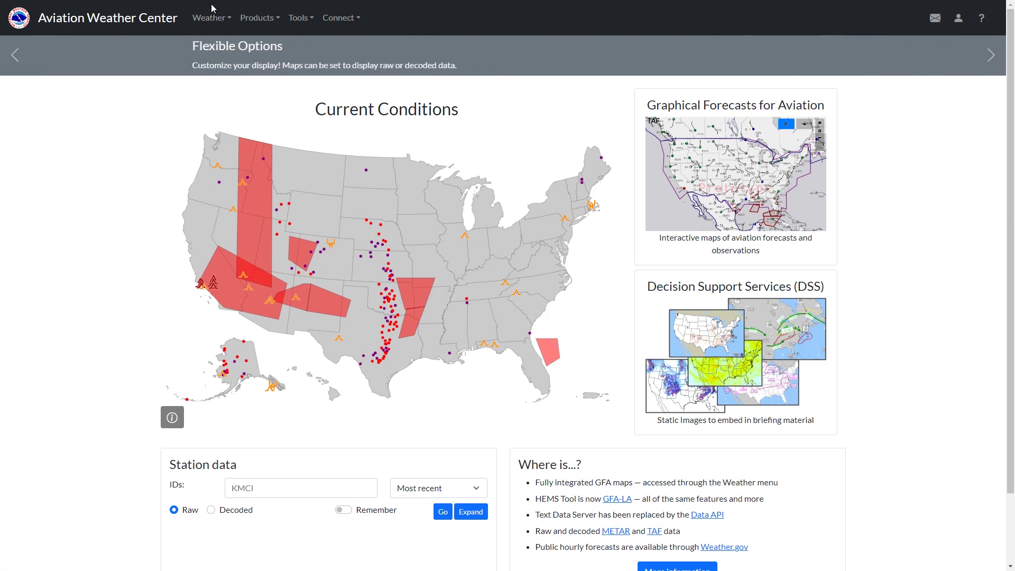
Open the Ceiling & Visibility forecast map from the Weather menu.
{"action": "mouse_move", "coordinate": [208, 19]}
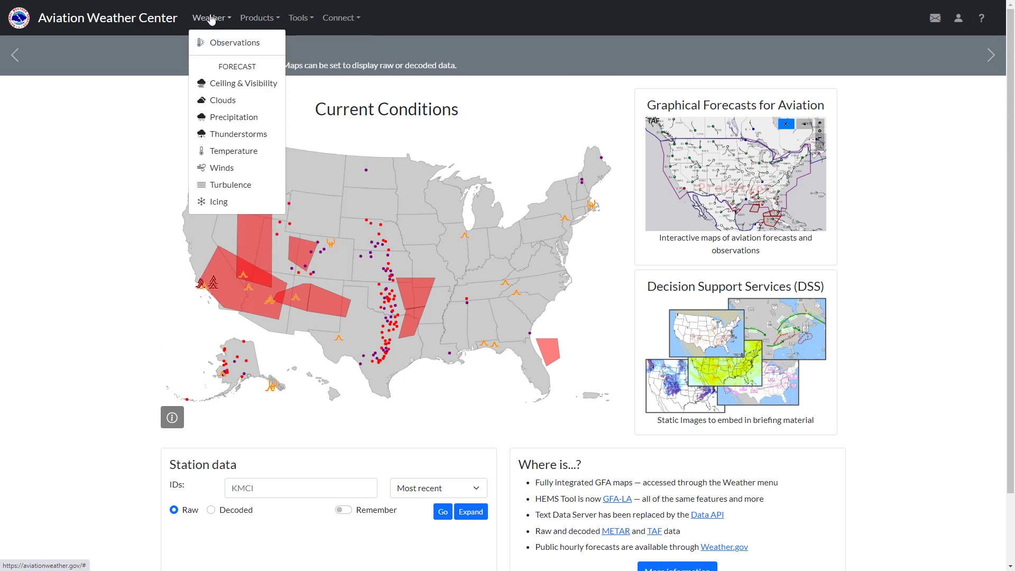
{"action": "left_click", "coordinate": [220, 85]}
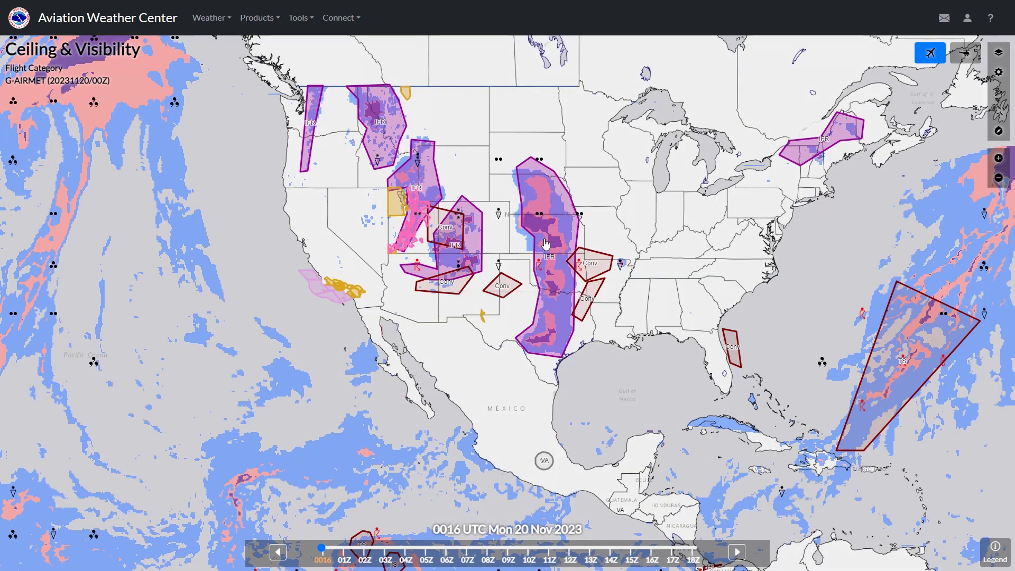
Zoom and centre the Ceiling & Visibility map on the IFR area near Iowa, showing the layer list.
{"action": "scroll", "coordinate": [545, 243], "scroll_direction": "up", "scroll_amount": 2}
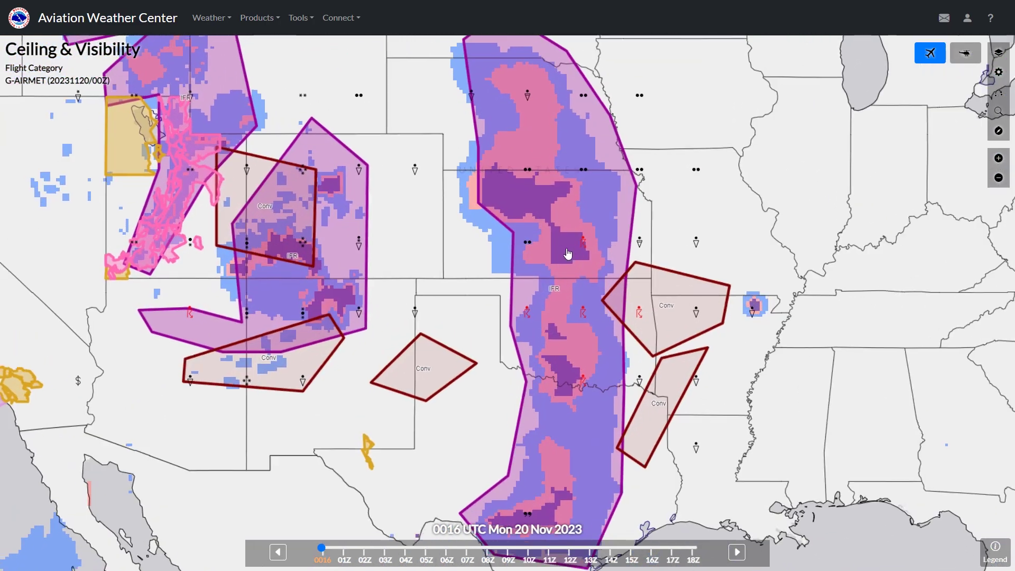
{"action": "scroll", "coordinate": [567, 253], "scroll_direction": "up", "scroll_amount": 1}
{"action": "left_click_drag", "start_coordinate": [589, 264], "coordinate": [598, 394]}
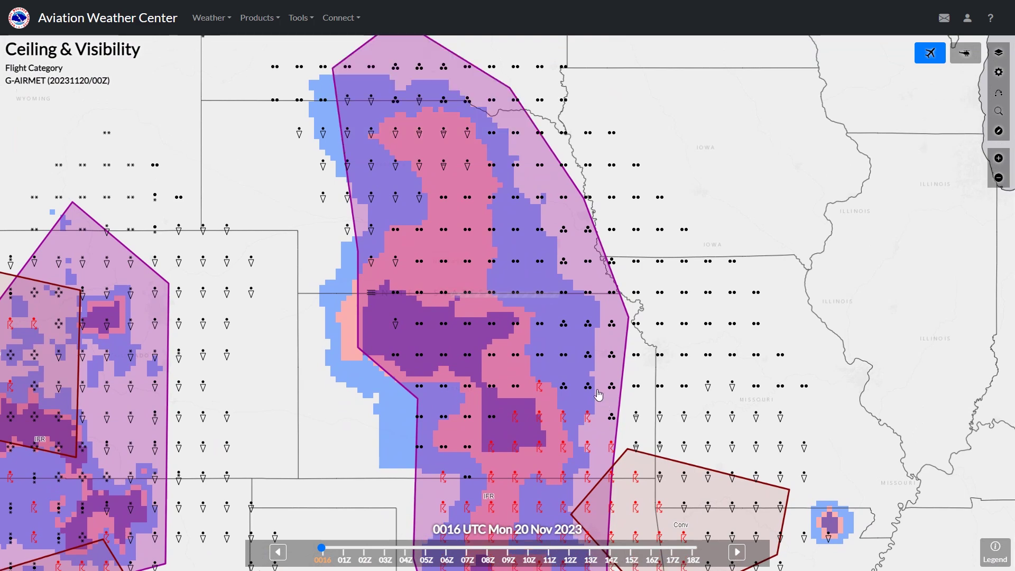
{"action": "scroll", "coordinate": [597, 394], "scroll_direction": "up", "scroll_amount": 1}
{"action": "left_click_drag", "start_coordinate": [607, 362], "coordinate": [617, 396]}
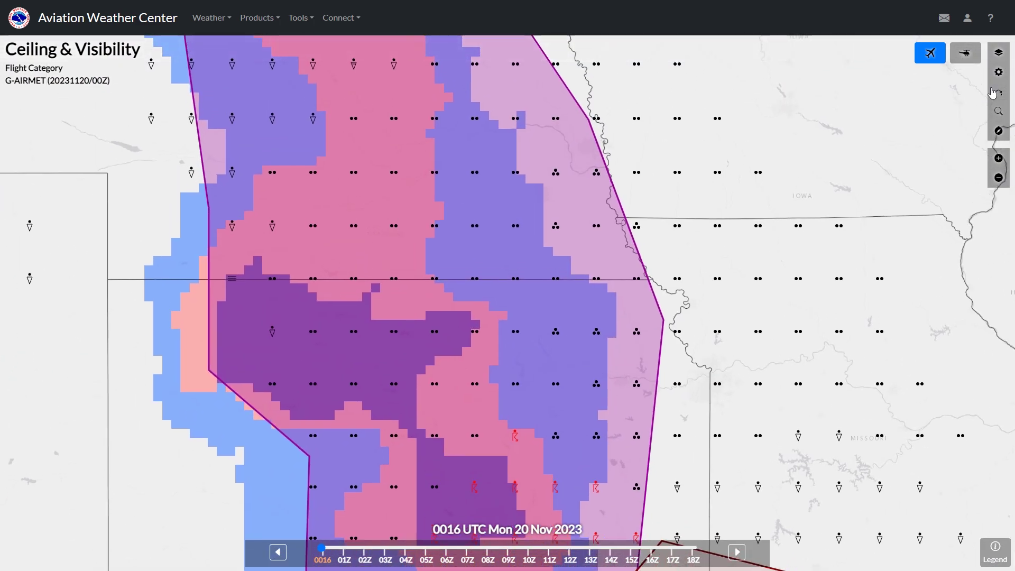
{"action": "left_click", "coordinate": [999, 53]}
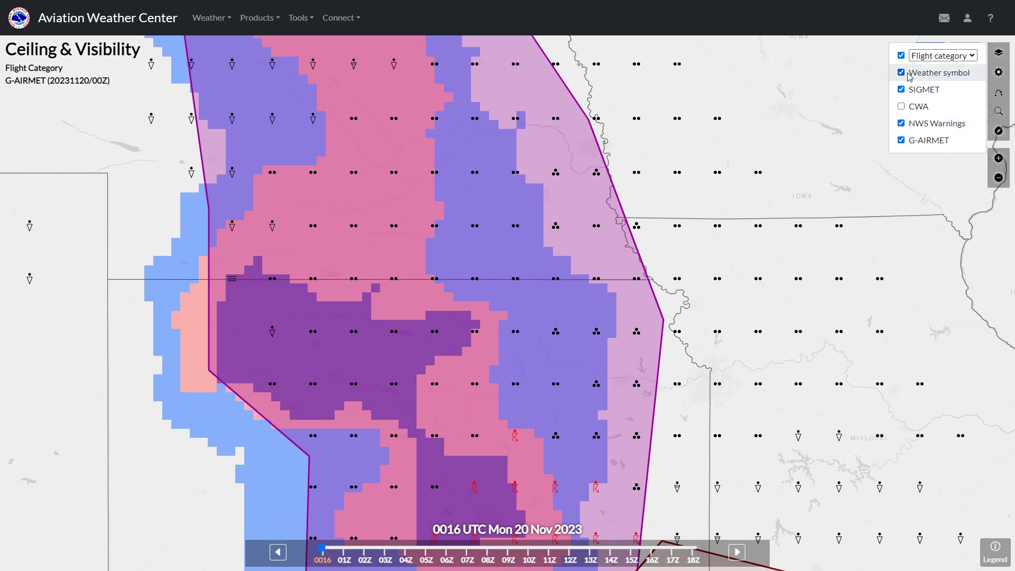
Read the forecast weather and G-AIRMET IFR details at four points in the IFR area.
{"action": "left_click", "coordinate": [678, 176]}
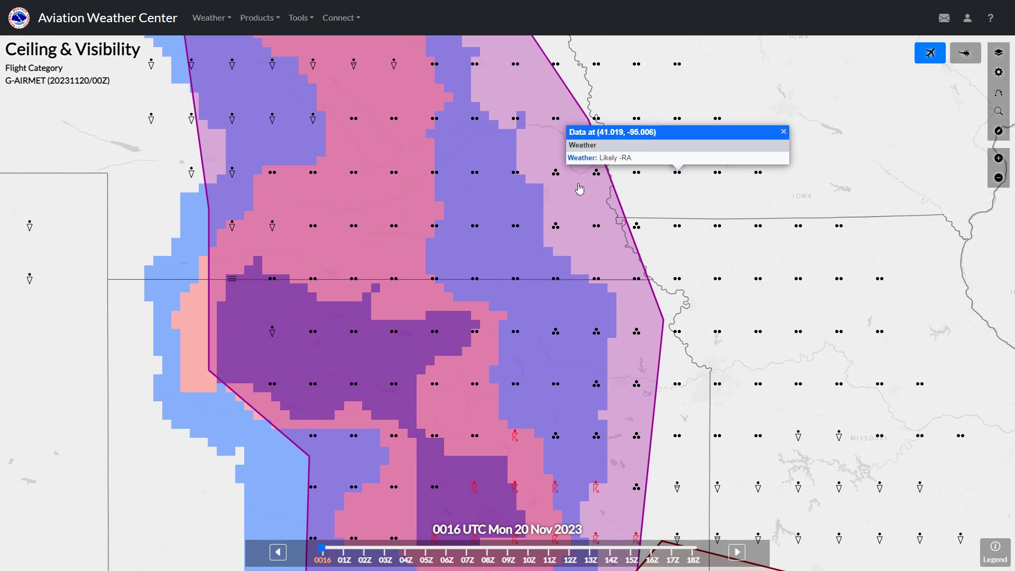
{"action": "left_click", "coordinate": [555, 176]}
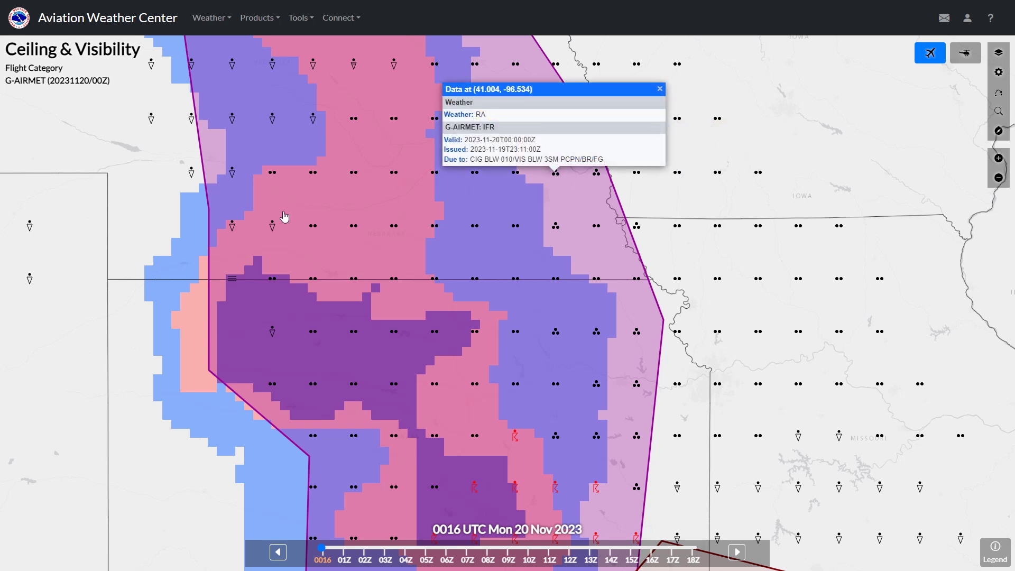
{"action": "left_click", "coordinate": [273, 231]}
{"action": "left_click", "coordinate": [516, 441]}
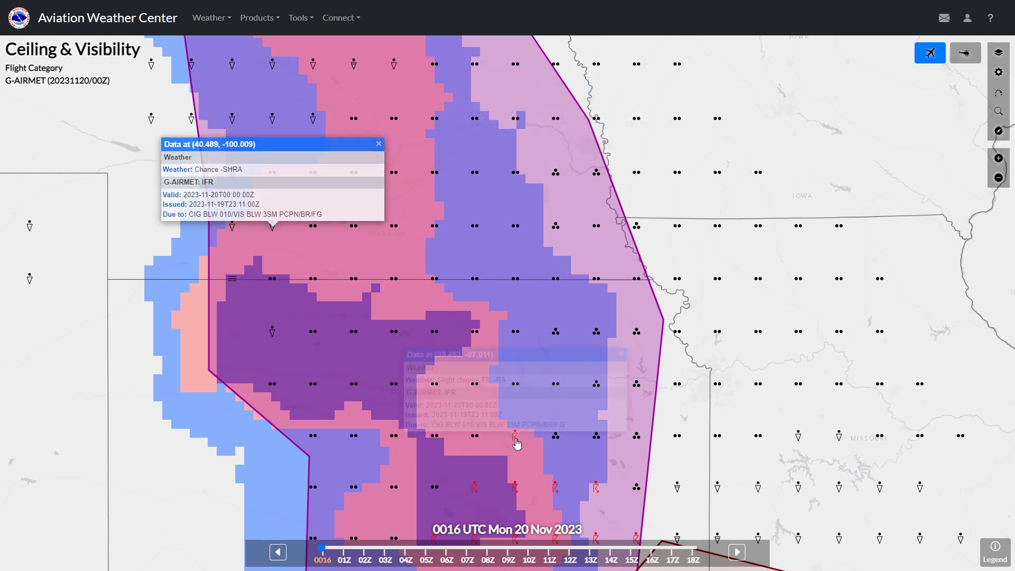
{"action": "left_click", "coordinate": [621, 355]}
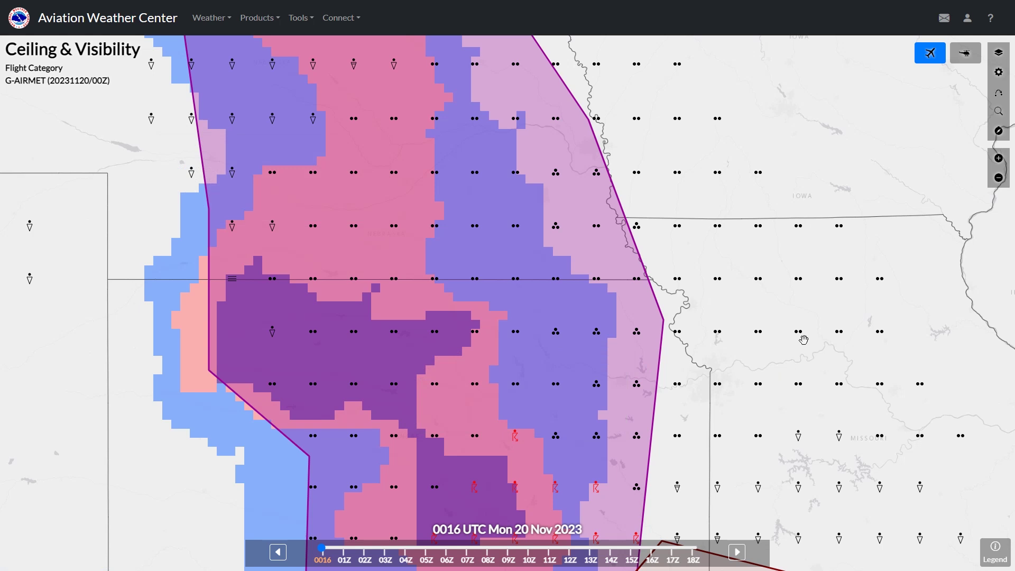
Reopen the layer list and pan south toward the convective SIGMET over Missouri.
{"action": "left_click", "coordinate": [998, 53]}
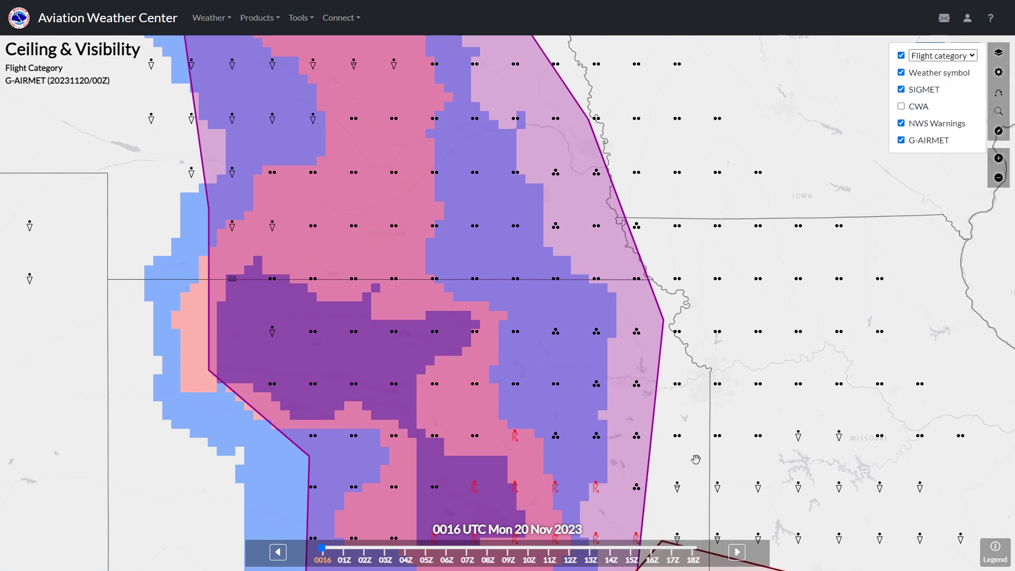
{"action": "left_click_drag", "start_coordinate": [694, 430], "coordinate": [650, 306]}
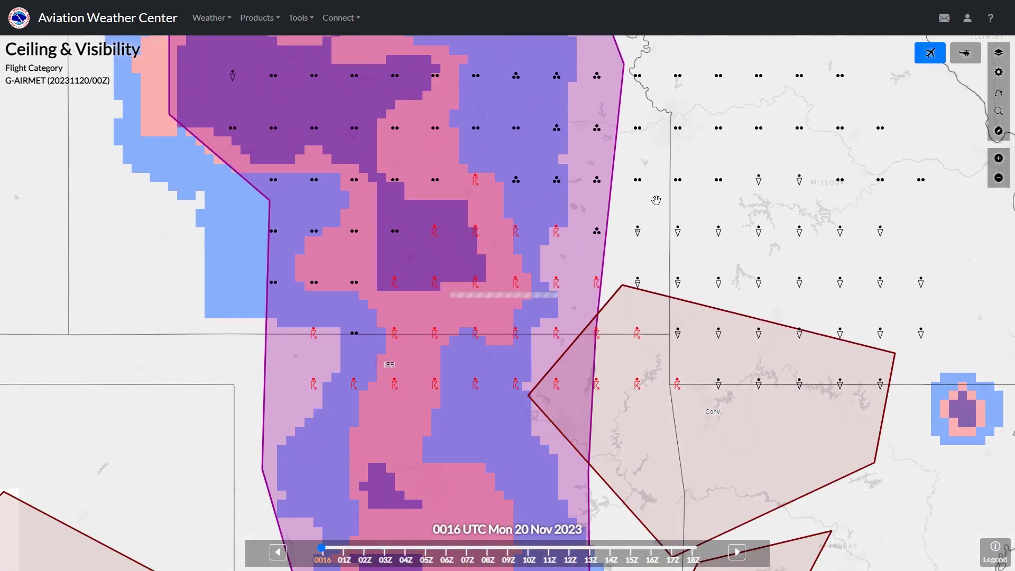
Read the convective SIGMET details near Missouri, then pan back north toward Iowa.
{"action": "left_click", "coordinate": [653, 327]}
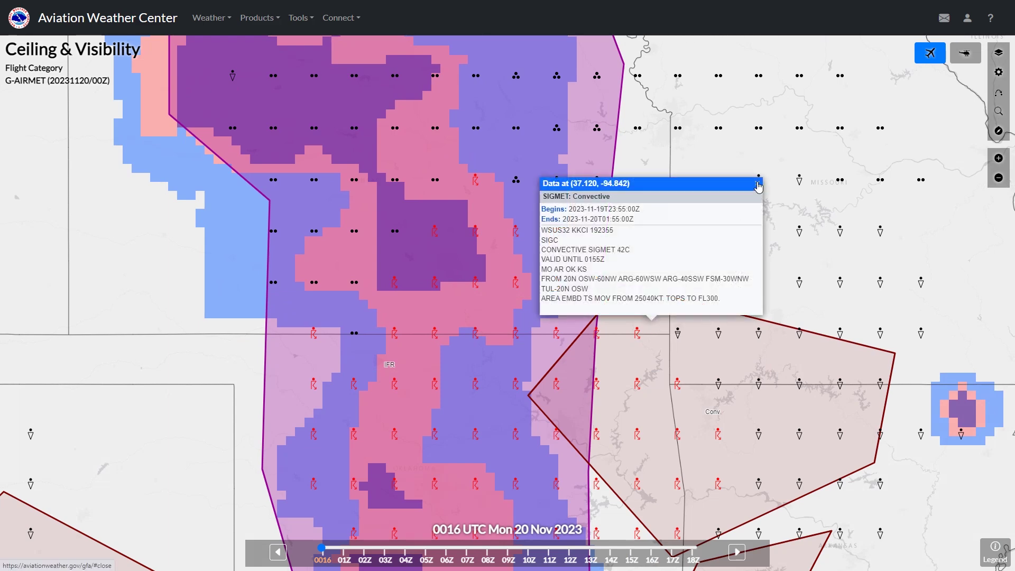
{"action": "left_click", "coordinate": [757, 187]}
{"action": "left_click_drag", "start_coordinate": [757, 187], "coordinate": [844, 423]}
Toggle the G-AIRMET overlay off and on and read a G-AIRMET IFR point's details.
{"action": "mouse_move", "coordinate": [998, 53]}
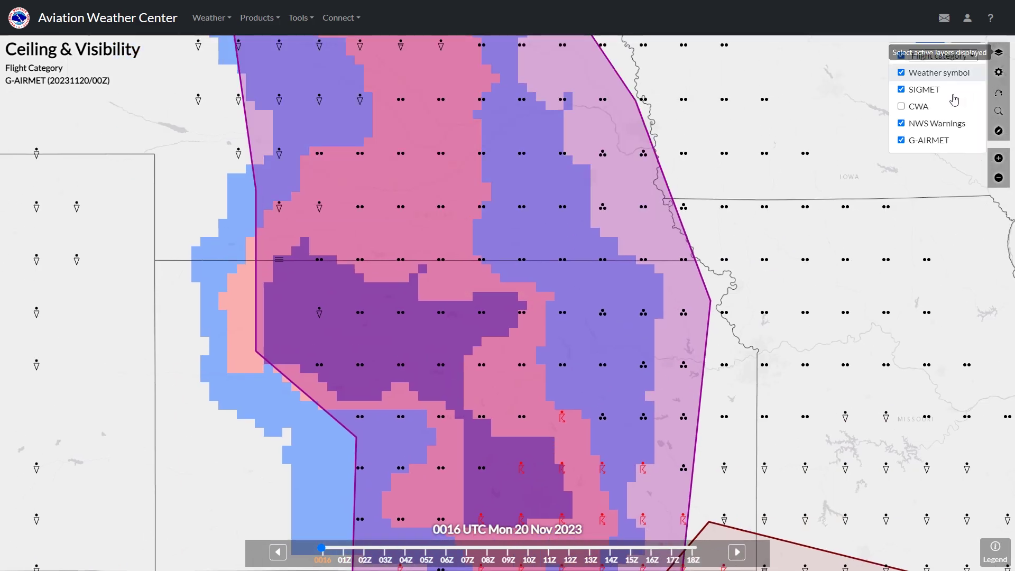
{"action": "left_click", "coordinate": [901, 140]}
{"action": "left_click", "coordinate": [901, 141]}
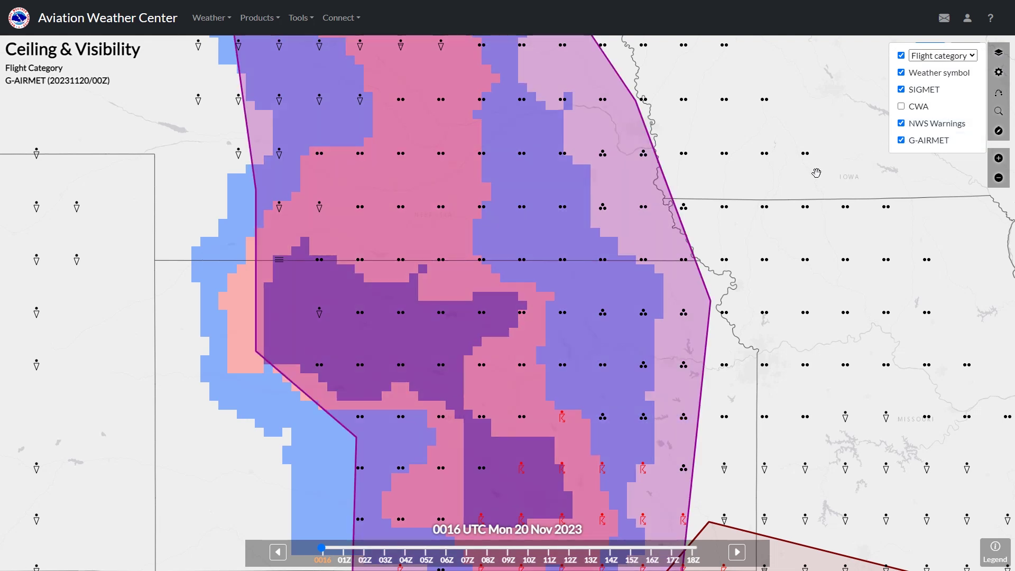
{"action": "left_click", "coordinate": [655, 247]}
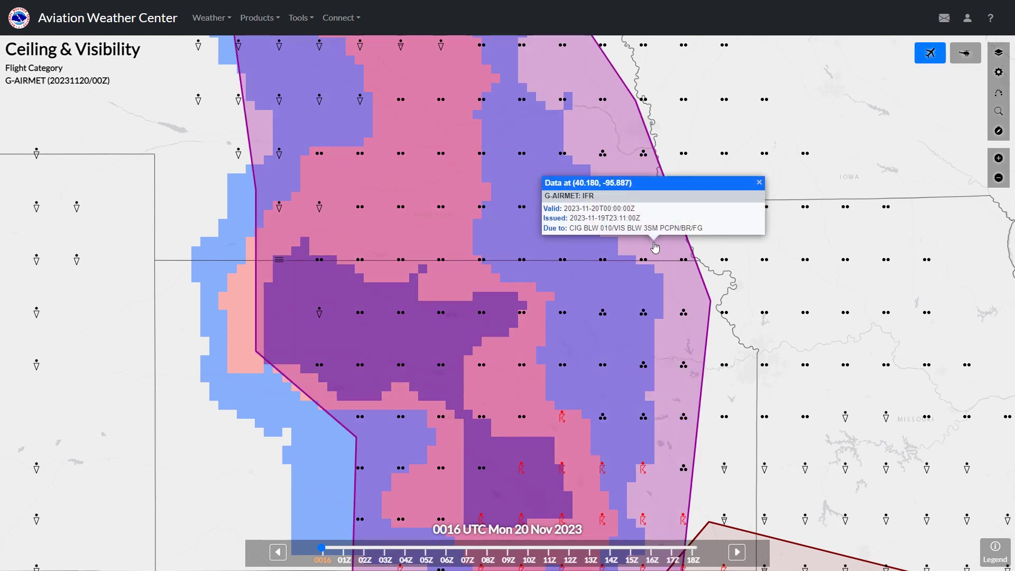
{"action": "left_click", "coordinate": [759, 182]}
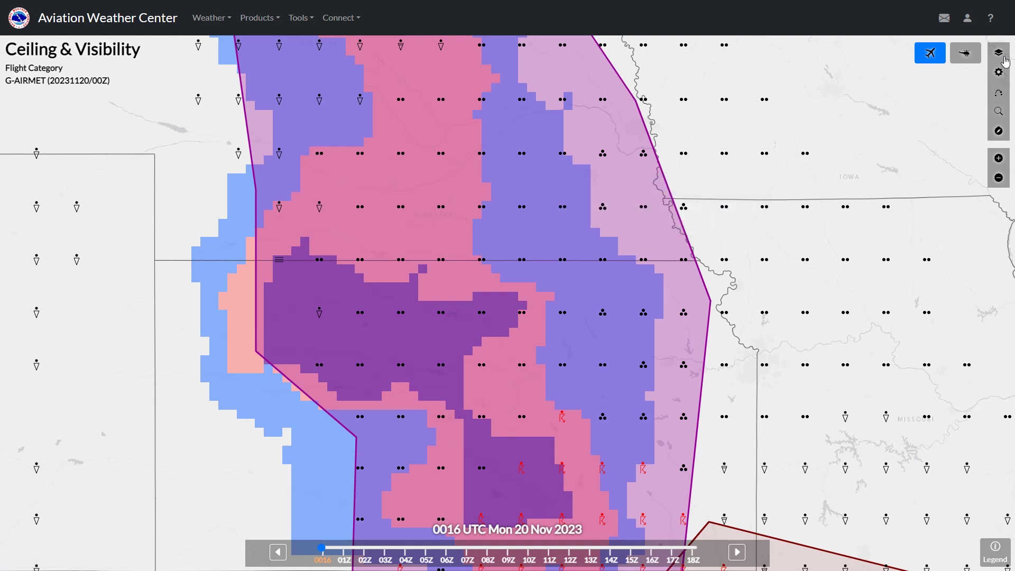
{"action": "mouse_move", "coordinate": [1004, 61]}
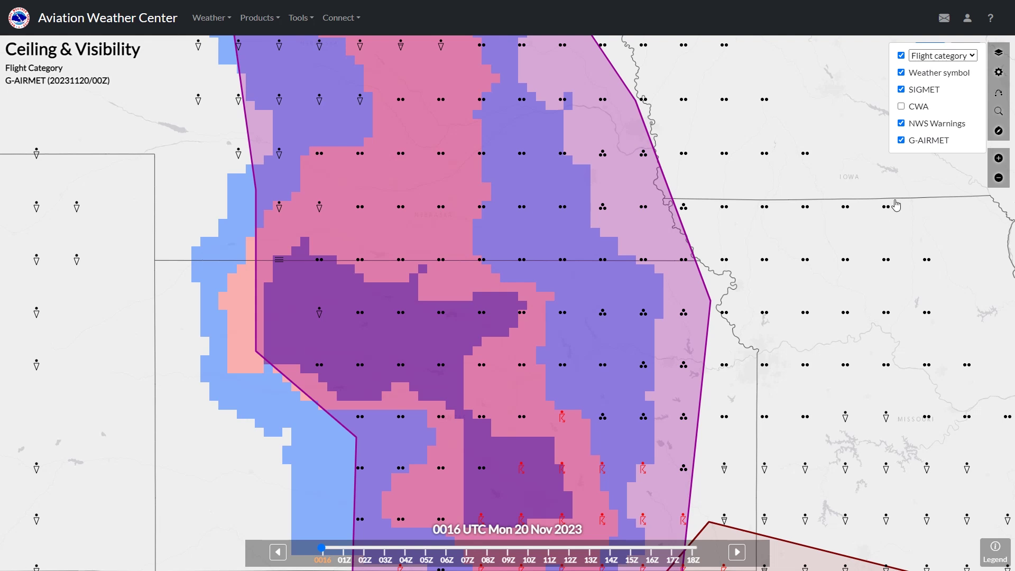
Switch the map to Ceiling, then Visibility, and view the visibility legend.
{"action": "left_click", "coordinate": [943, 57]}
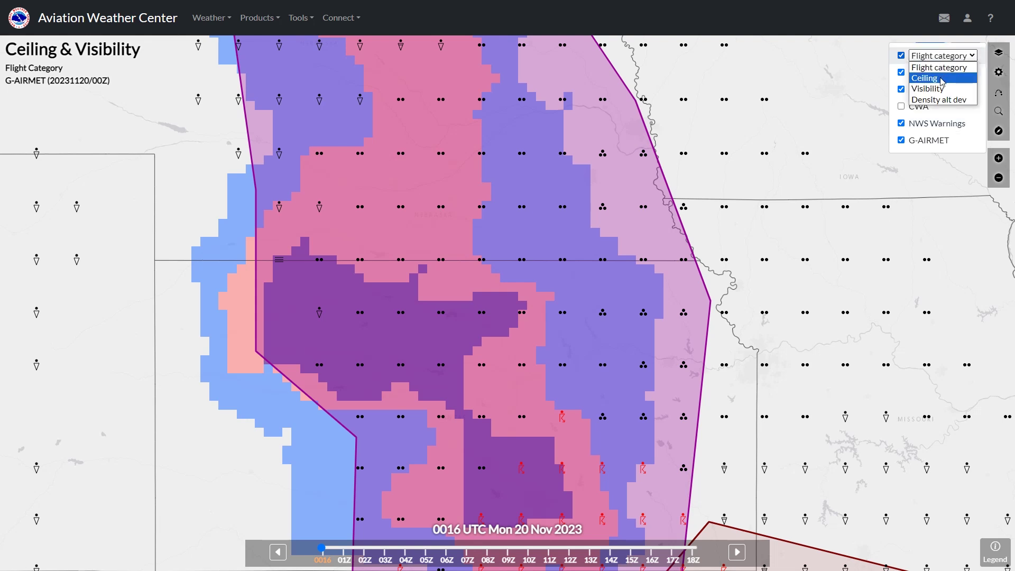
{"action": "left_click", "coordinate": [942, 79]}
{"action": "left_click", "coordinate": [950, 59]}
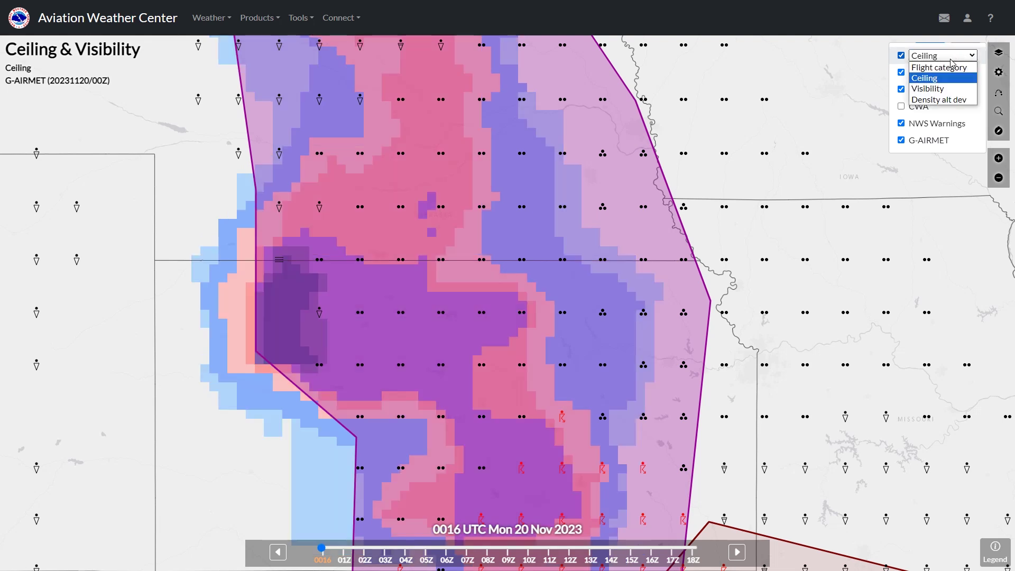
{"action": "left_click", "coordinate": [946, 90]}
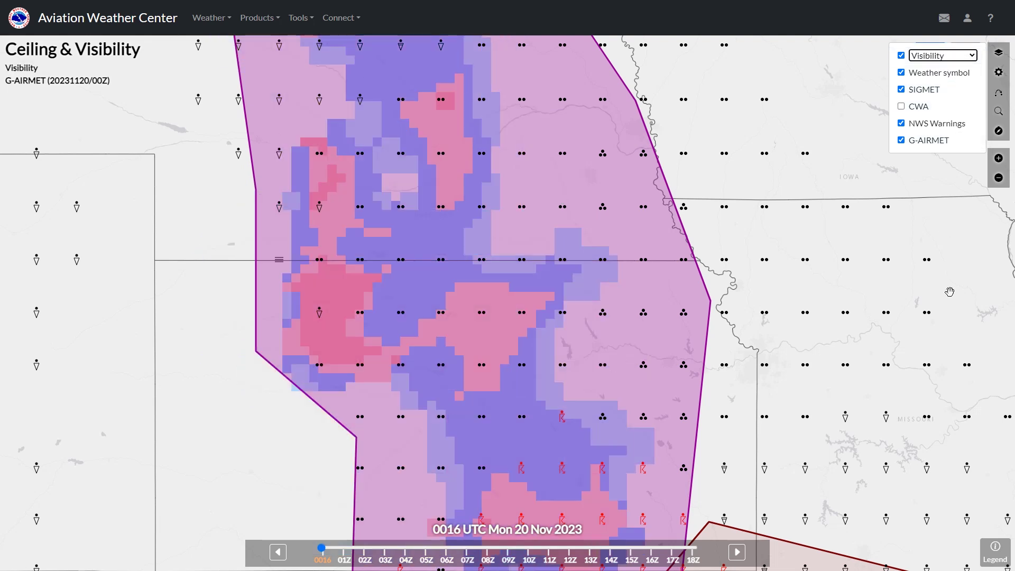
{"action": "left_click", "coordinate": [995, 550]}
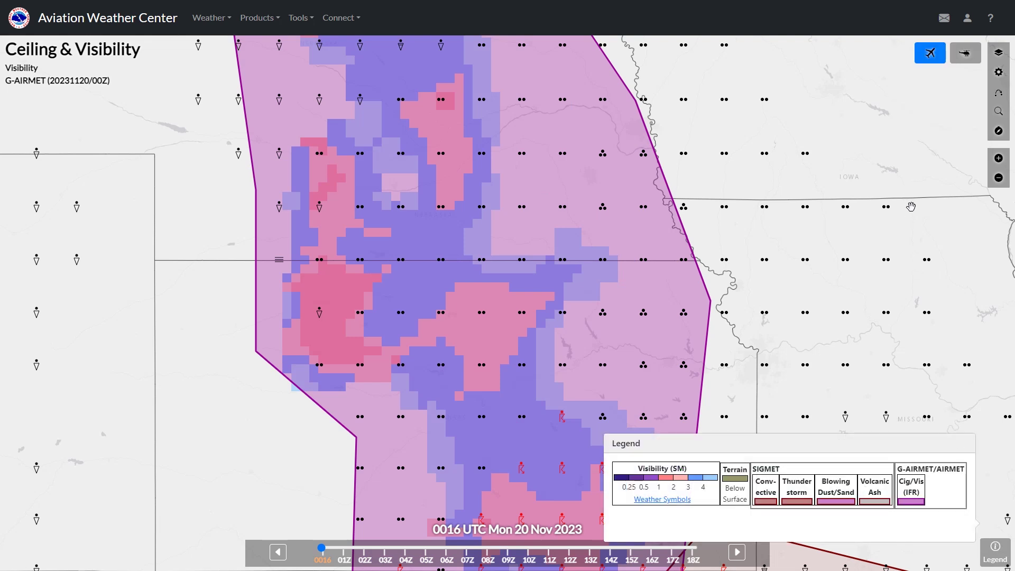
{"action": "left_click", "coordinate": [998, 52]}
View Density Altitude Deviation with its legend, then reload to restore Flight Category.
{"action": "left_click", "coordinate": [945, 55]}
{"action": "left_click", "coordinate": [946, 99]}
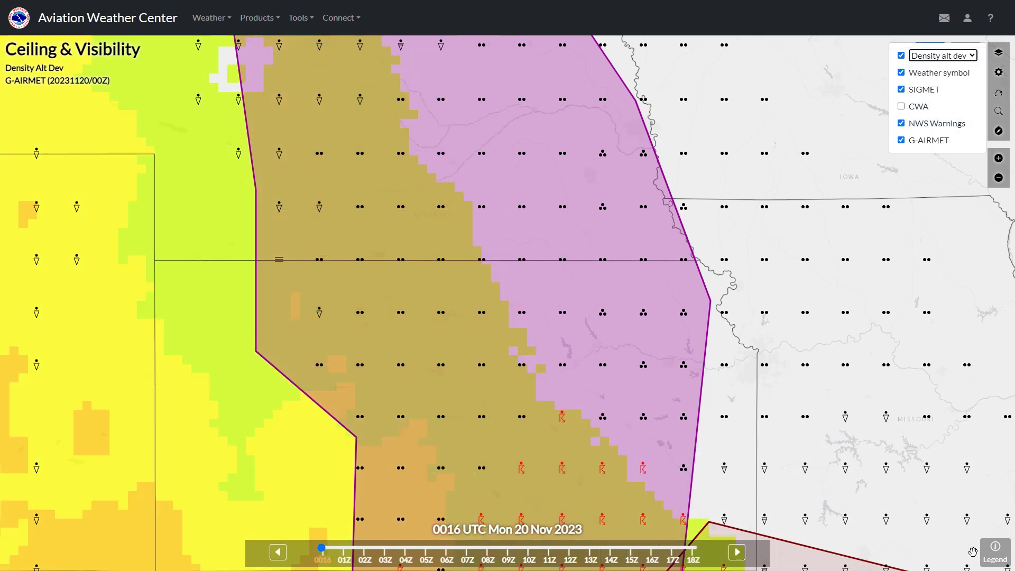
{"action": "left_click", "coordinate": [985, 558]}
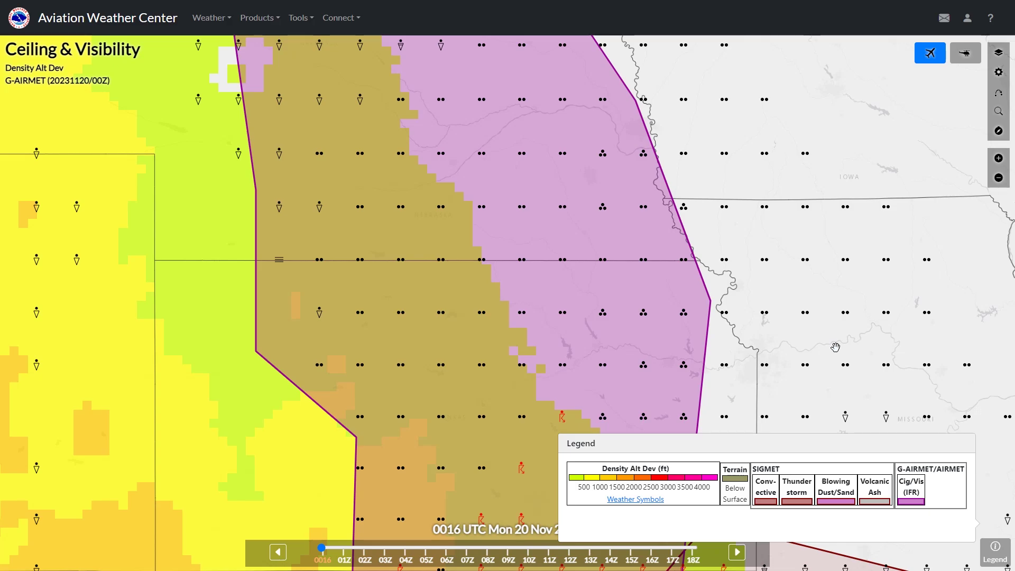
{"action": "key", "text": "F5"}
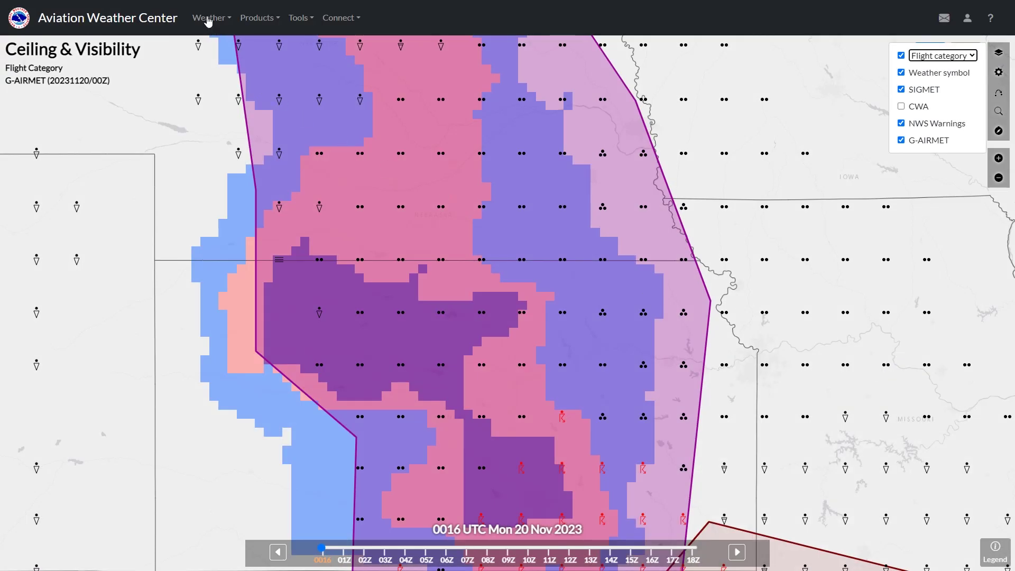
{"action": "left_click", "coordinate": [209, 19]}
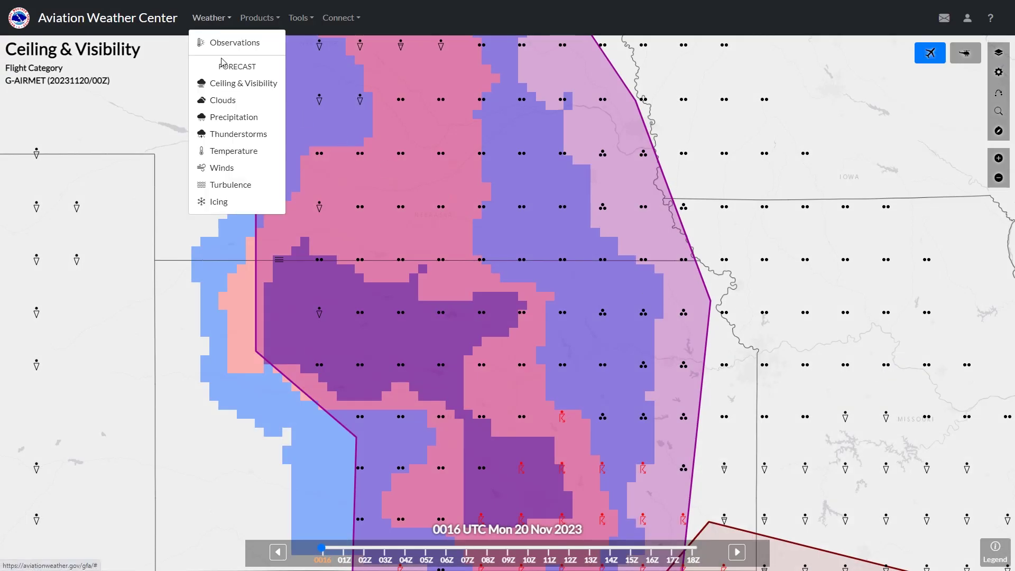
Switch to the Winds forecast map and look around the continental US surface wind barbs.
{"action": "left_click", "coordinate": [233, 169]}
{"action": "scroll", "coordinate": [779, 373], "scroll_direction": "down", "scroll_amount": 3}
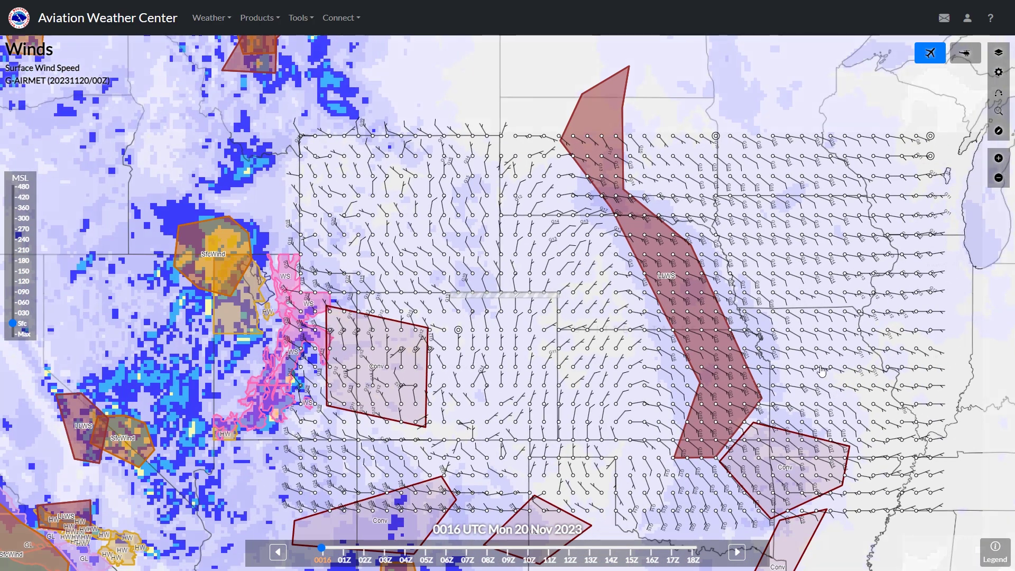
{"action": "left_click_drag", "start_coordinate": [844, 370], "coordinate": [745, 201]}
{"action": "scroll", "coordinate": [745, 201], "scroll_direction": "down", "scroll_amount": 1}
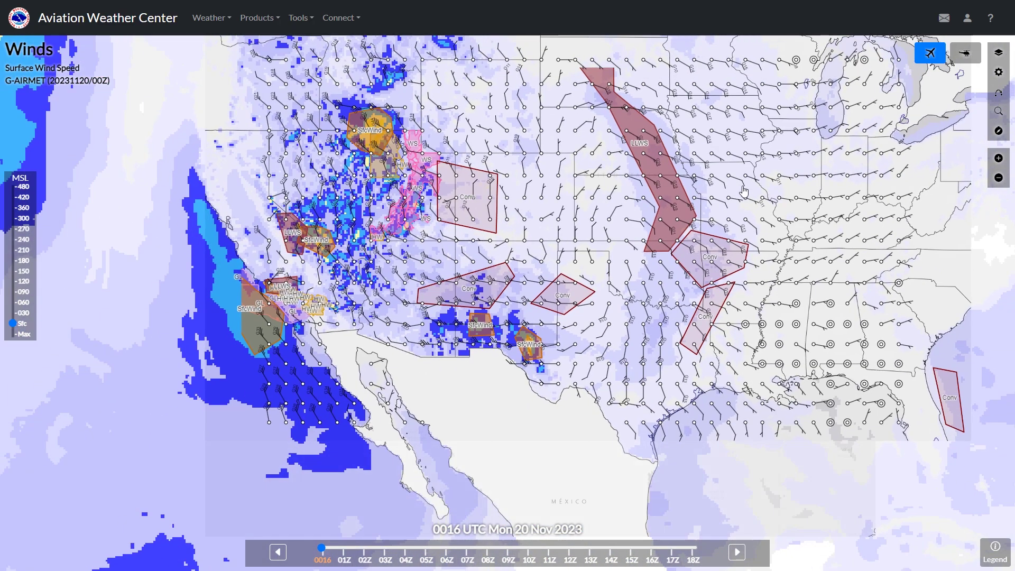
{"action": "left_click_drag", "start_coordinate": [746, 169], "coordinate": [691, 219]}
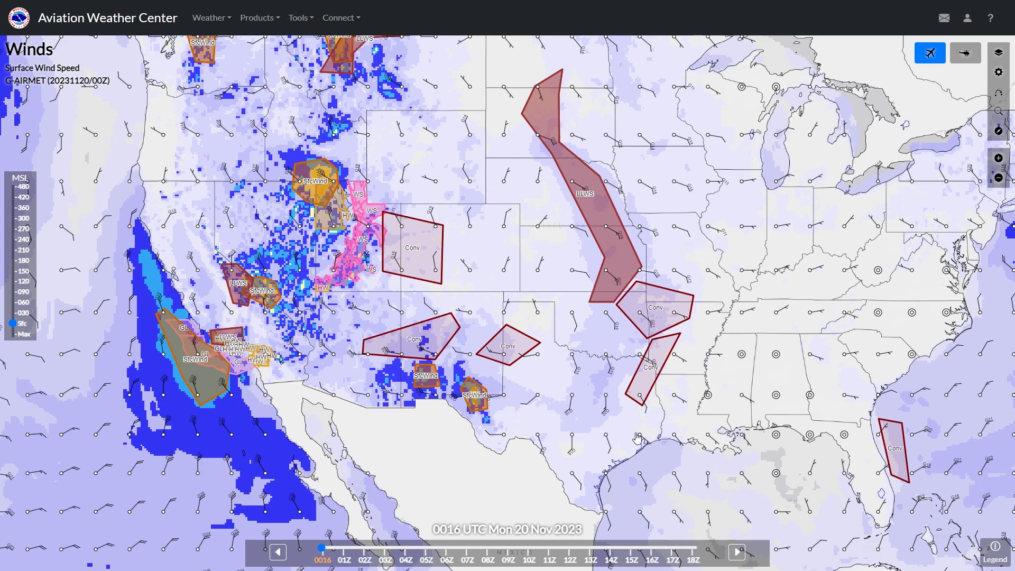
{"action": "scroll", "coordinate": [637, 437], "scroll_direction": "up", "scroll_amount": 1}
{"action": "scroll", "coordinate": [636, 437], "scroll_direction": "up", "scroll_amount": 1}
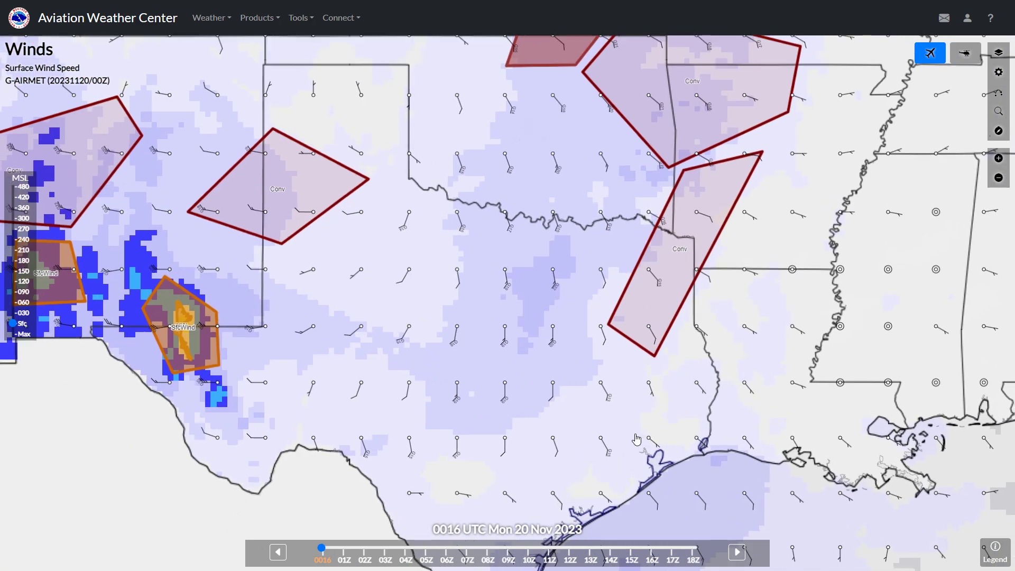
Zoom into the LLWS area and read a point's surface wind: 120° at 12 kt, gusting 24 kt.
{"action": "scroll", "coordinate": [659, 443], "scroll_direction": "up", "scroll_amount": 1}
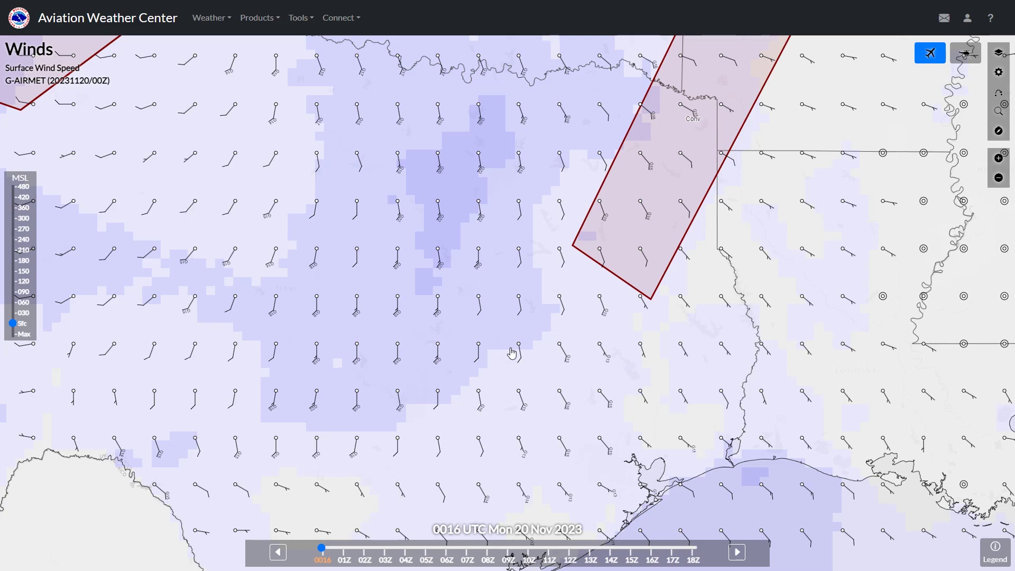
{"action": "scroll", "coordinate": [512, 352], "scroll_direction": "down", "scroll_amount": 5}
{"action": "scroll", "coordinate": [521, 321], "scroll_direction": "up", "scroll_amount": 2}
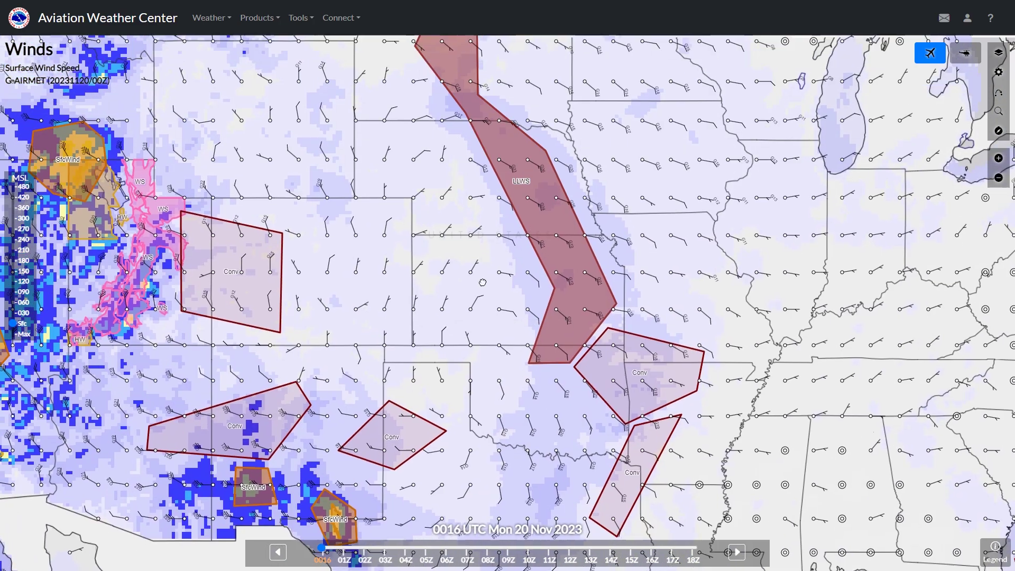
{"action": "scroll", "coordinate": [523, 317], "scroll_direction": "up", "scroll_amount": 5}
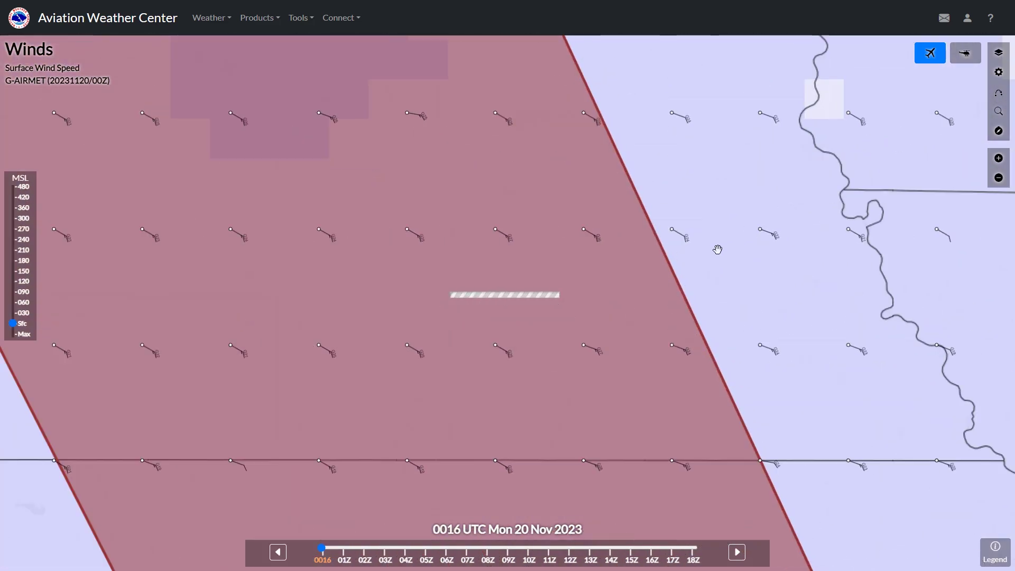
{"action": "left_click", "coordinate": [672, 233]}
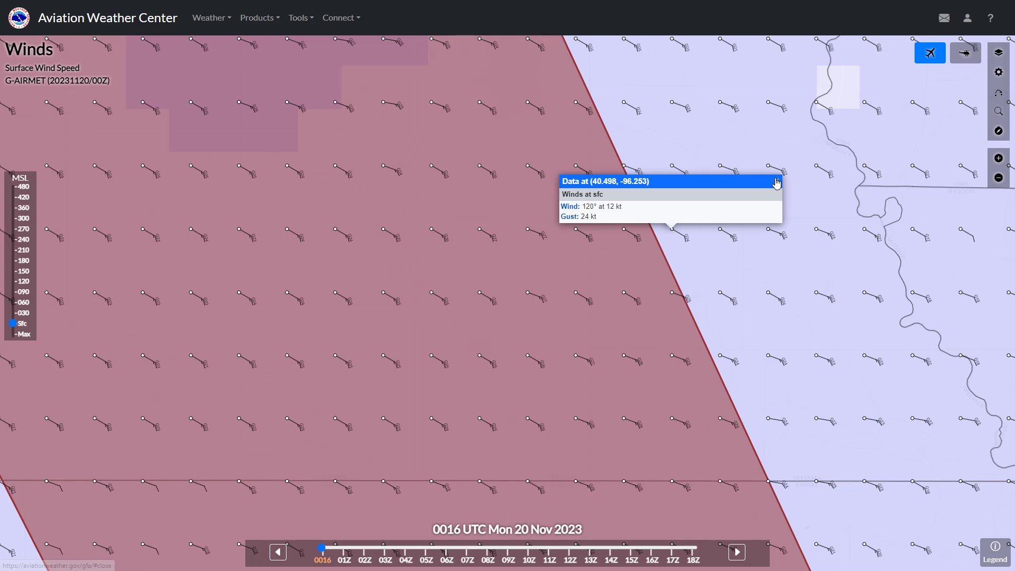
{"action": "left_click", "coordinate": [776, 183]}
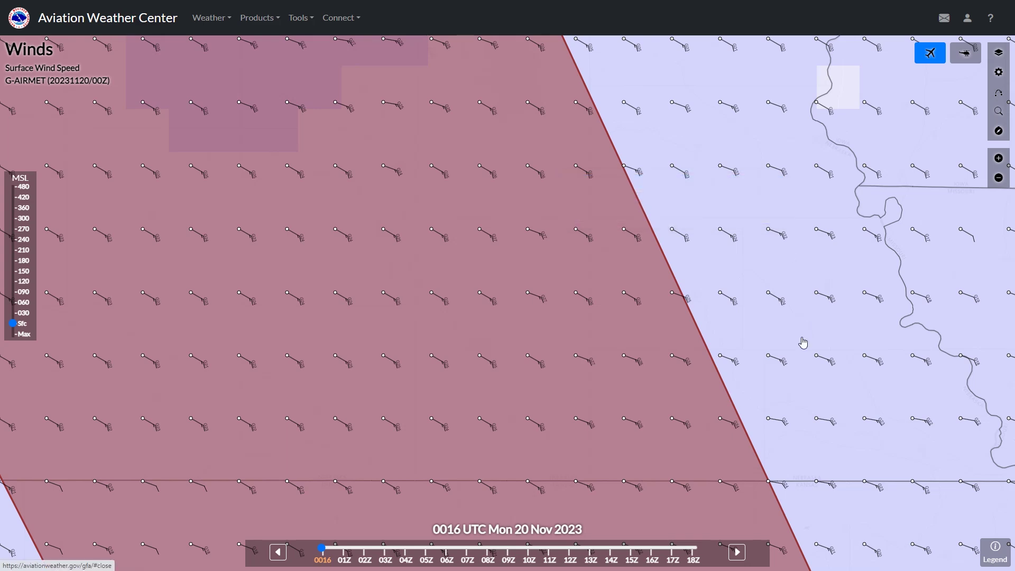
{"action": "scroll", "coordinate": [804, 342], "scroll_direction": "down", "scroll_amount": 3}
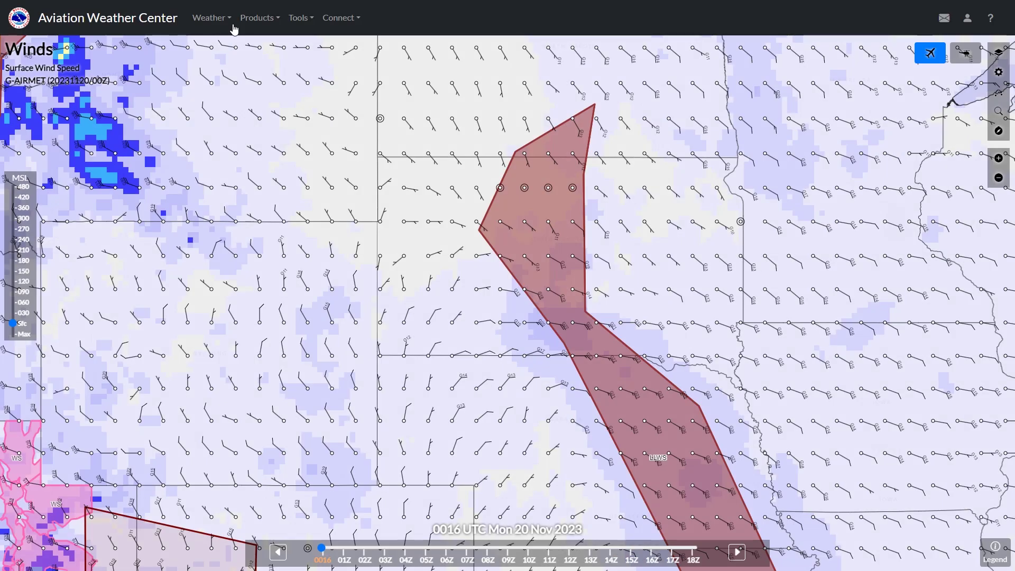
{"action": "left_click", "coordinate": [208, 20]}
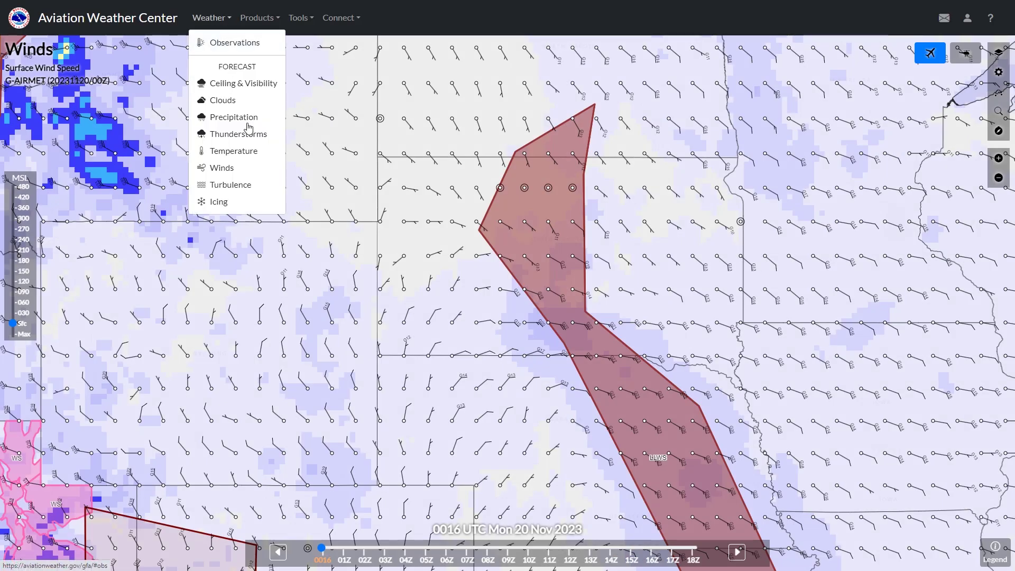
View and pan the Turbulence forecast map, then switch to current Observations.
{"action": "left_click", "coordinate": [240, 185]}
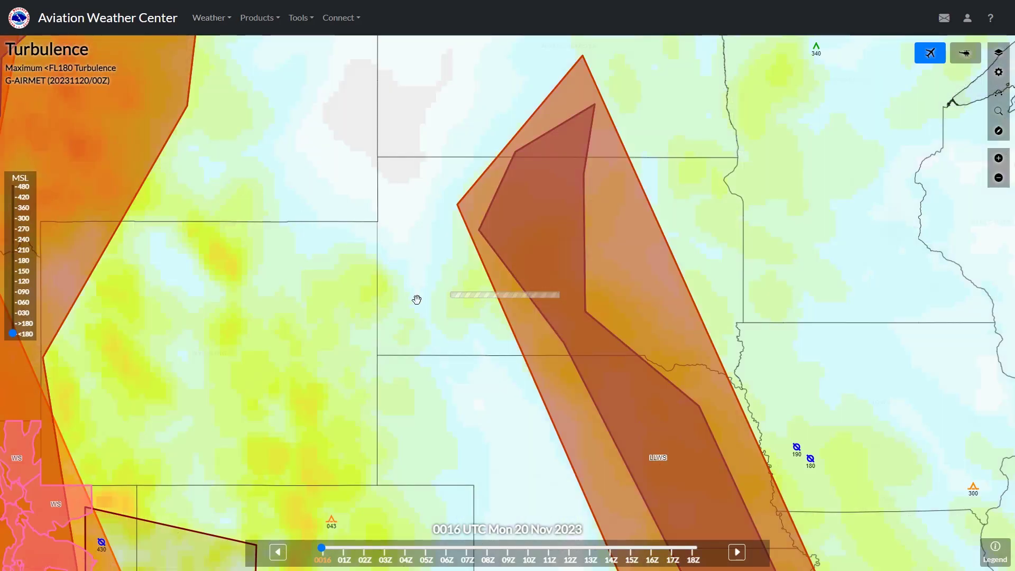
{"action": "left_click_drag", "start_coordinate": [377, 256], "coordinate": [331, 199]}
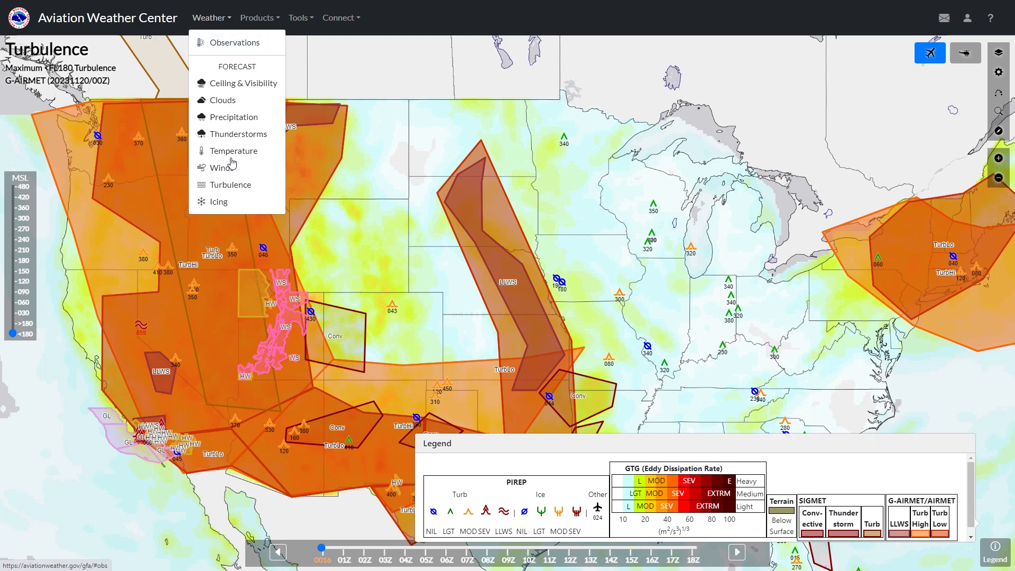
{"action": "left_click", "coordinate": [235, 203]}
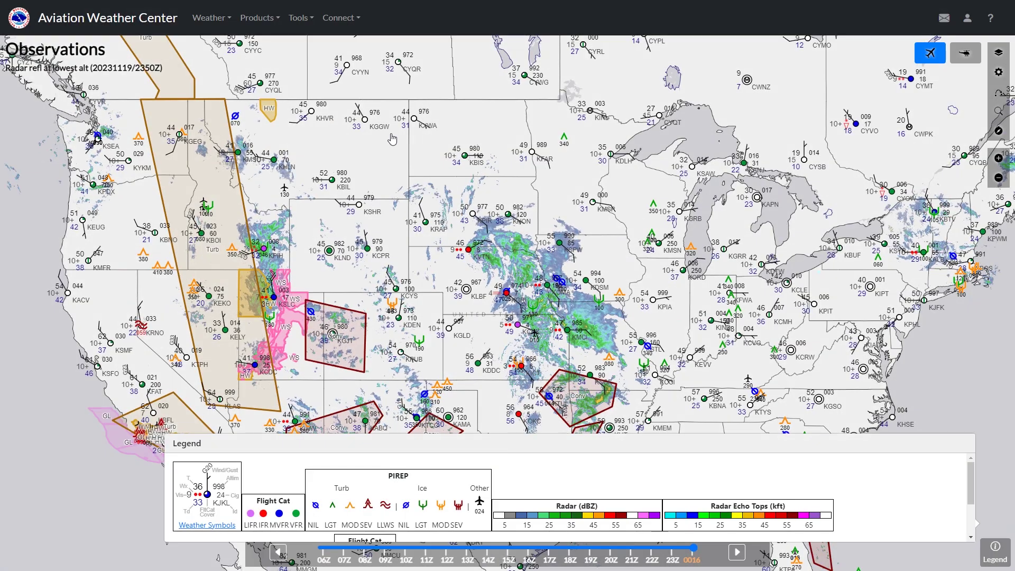
Hide the legend and toggle the infrared satellite layer on and back off.
{"action": "left_click", "coordinate": [993, 550]}
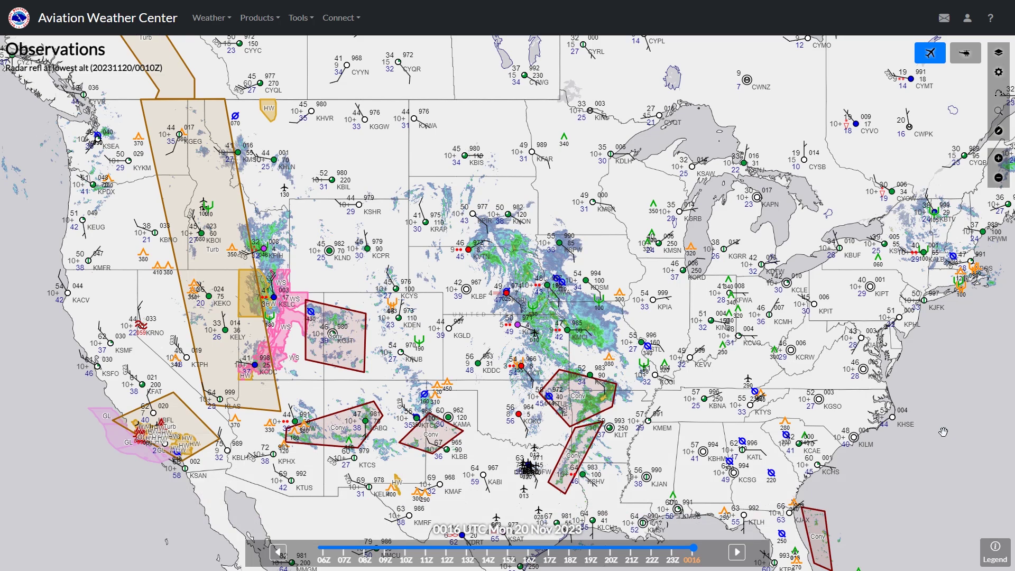
{"action": "left_click", "coordinate": [998, 52]}
{"action": "left_click", "coordinate": [898, 55]}
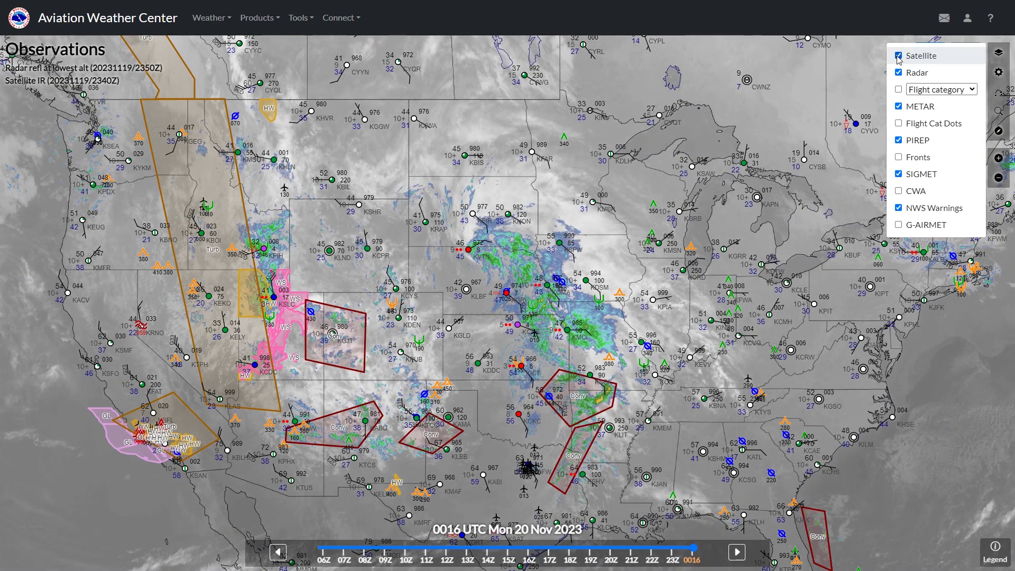
{"action": "left_click", "coordinate": [899, 55]}
Zoom in to read the KDSM Des Moines METAR, then pan the surrounding area.
{"action": "scroll", "coordinate": [596, 281], "scroll_direction": "up", "scroll_amount": 5}
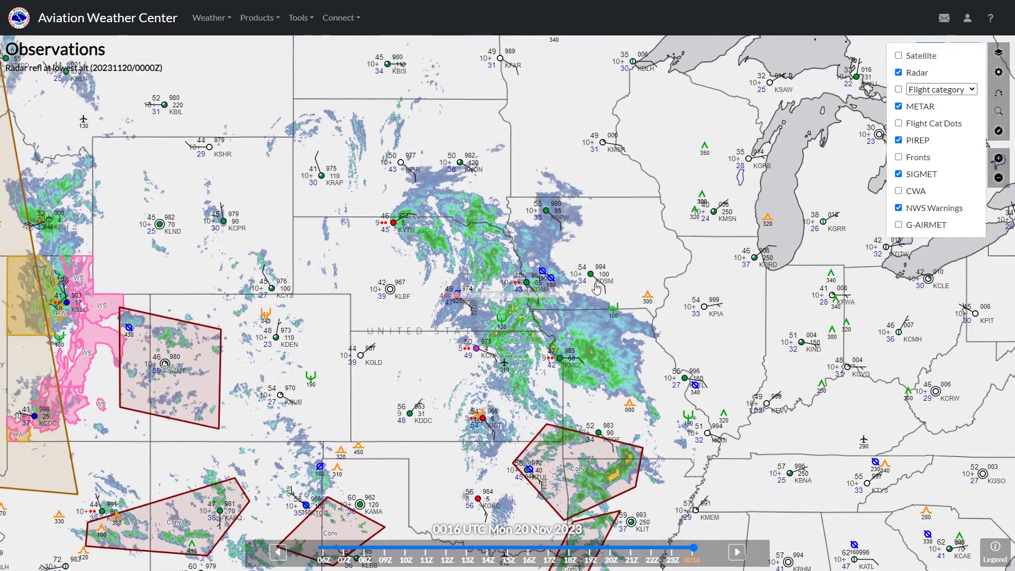
{"action": "scroll", "coordinate": [596, 281], "scroll_direction": "up", "scroll_amount": 3}
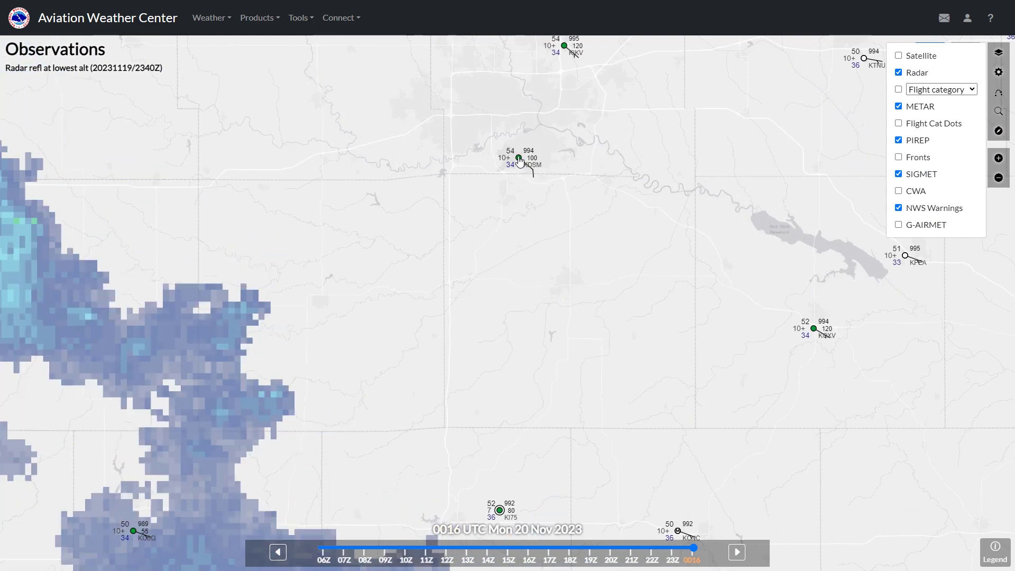
{"action": "left_click", "coordinate": [519, 159]}
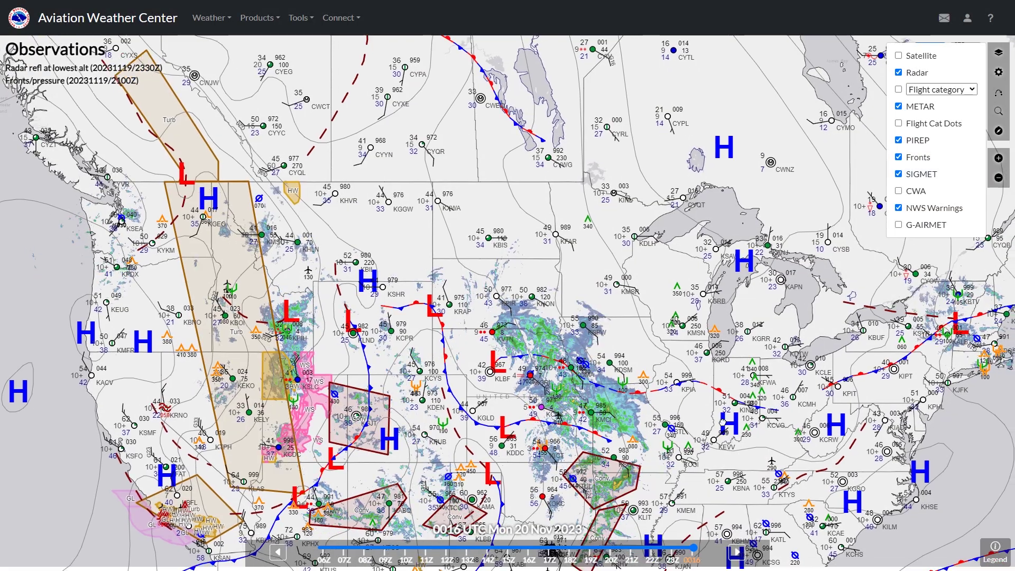
{"action": "left_click_drag", "start_coordinate": [722, 423], "coordinate": [685, 336]}
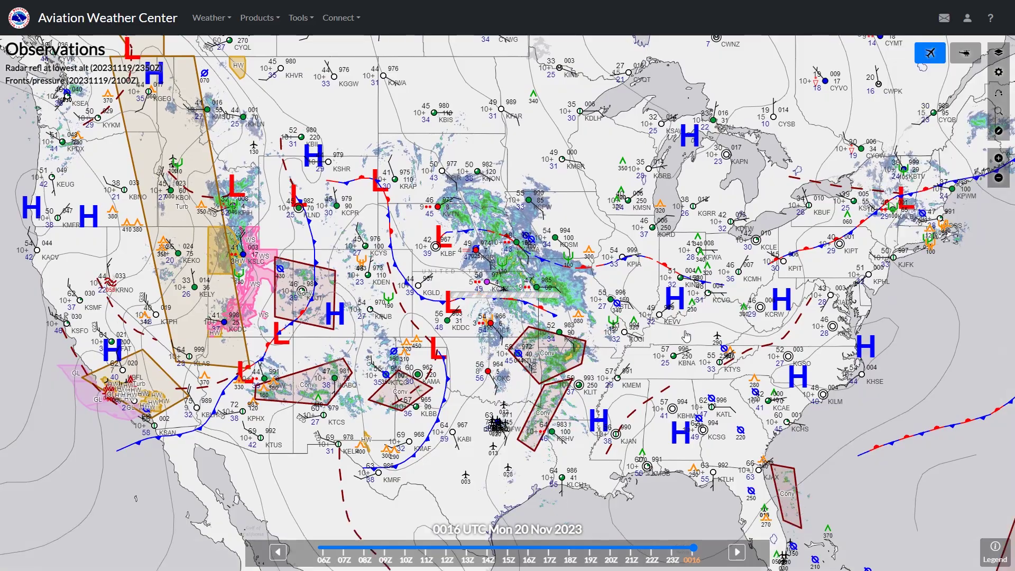
Open the Prog Chart, advance it five steps to the +36hr forecast, and show its legend.
{"action": "left_click", "coordinate": [258, 17]}
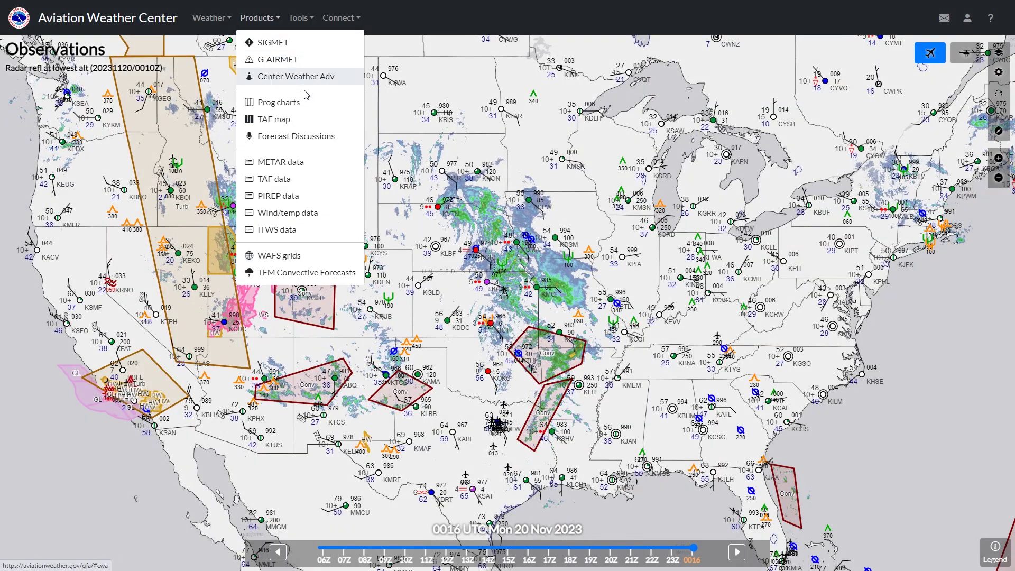
{"action": "left_click", "coordinate": [302, 104]}
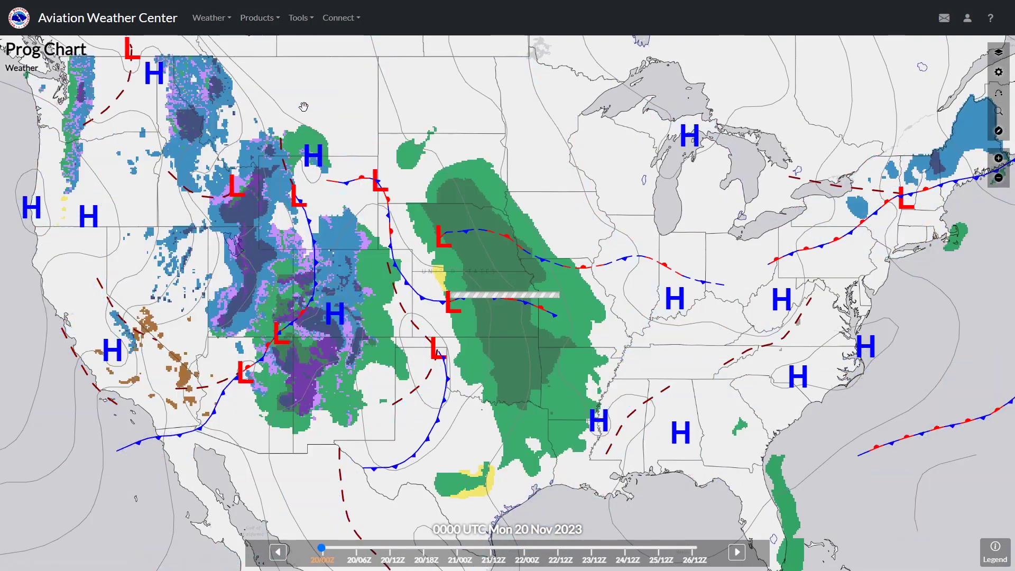
{"action": "left_click", "coordinate": [736, 552]}
{"action": "left_click", "coordinate": [736, 552]}
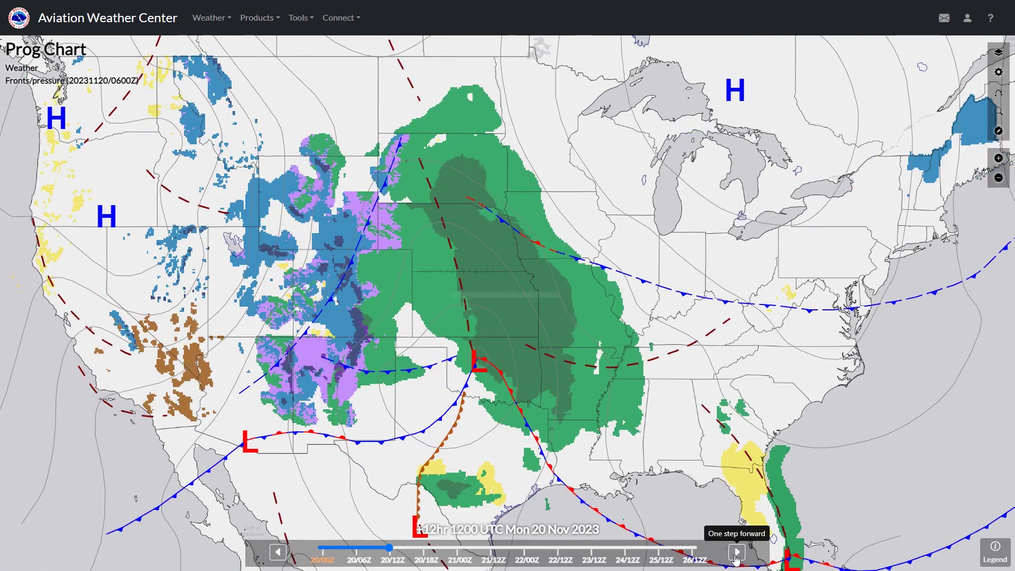
{"action": "left_click", "coordinate": [736, 552]}
{"action": "left_click", "coordinate": [736, 552]}
{"action": "left_click", "coordinate": [736, 552]}
{"action": "left_click", "coordinate": [736, 553]}
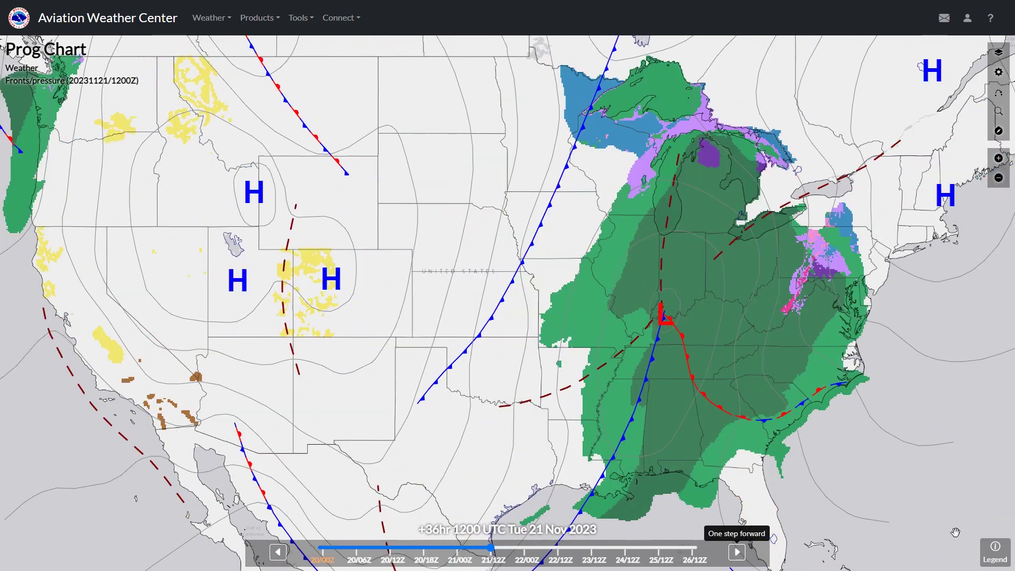
{"action": "left_click", "coordinate": [994, 552]}
{"action": "left_click", "coordinate": [259, 17]}
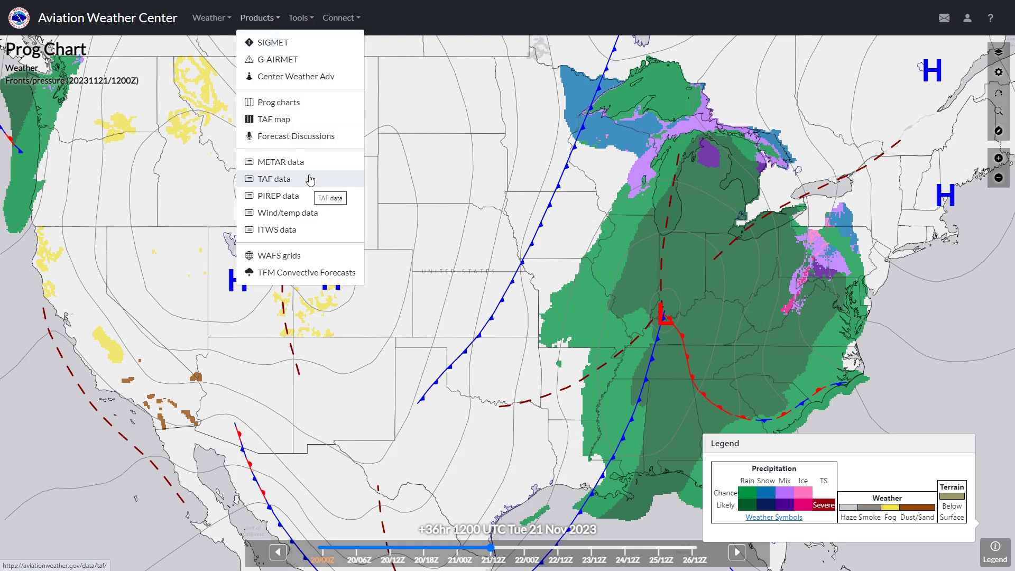
Read the Des Moines (DMX) area forecast discussion, then move on to the TAFs map.
{"action": "left_click", "coordinate": [311, 139]}
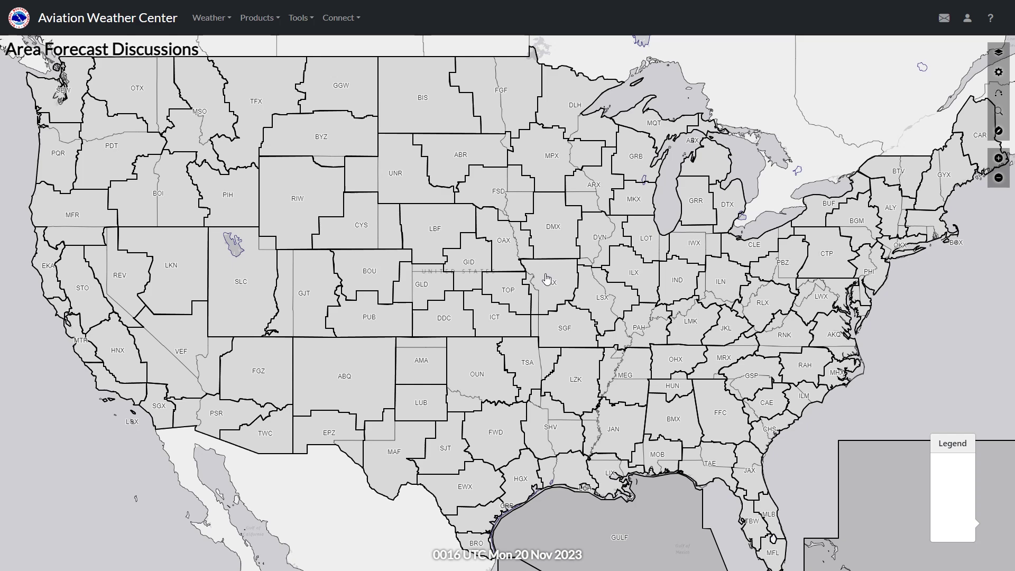
{"action": "left_click", "coordinate": [559, 236]}
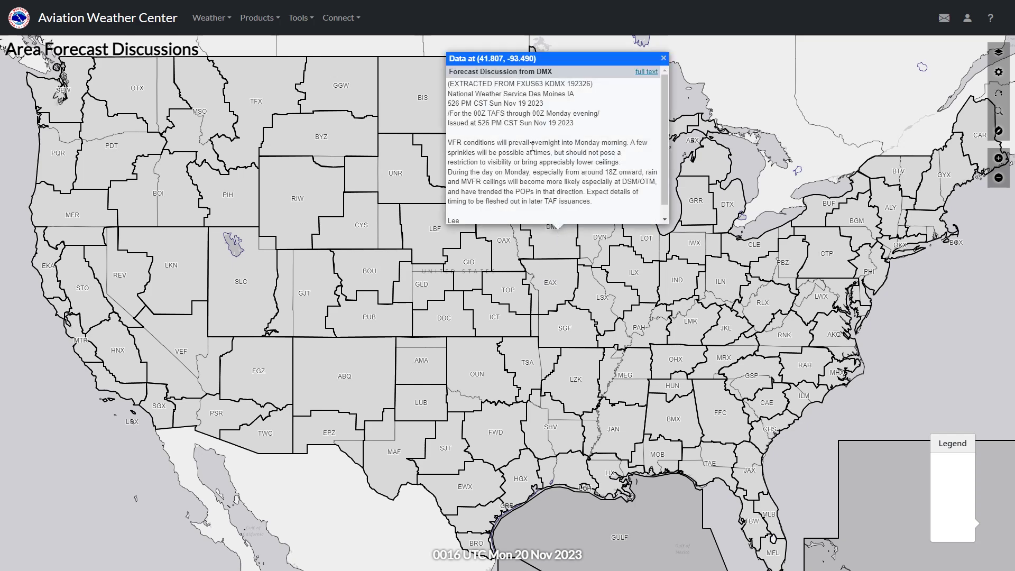
{"action": "scroll", "coordinate": [532, 146], "scroll_direction": "down", "scroll_amount": 1}
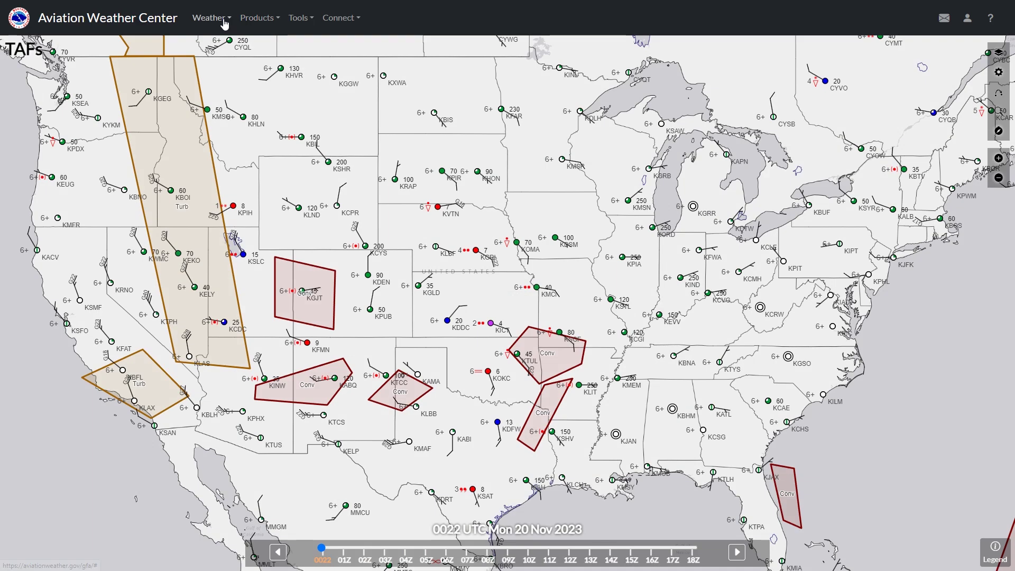
{"action": "left_click", "coordinate": [212, 18]}
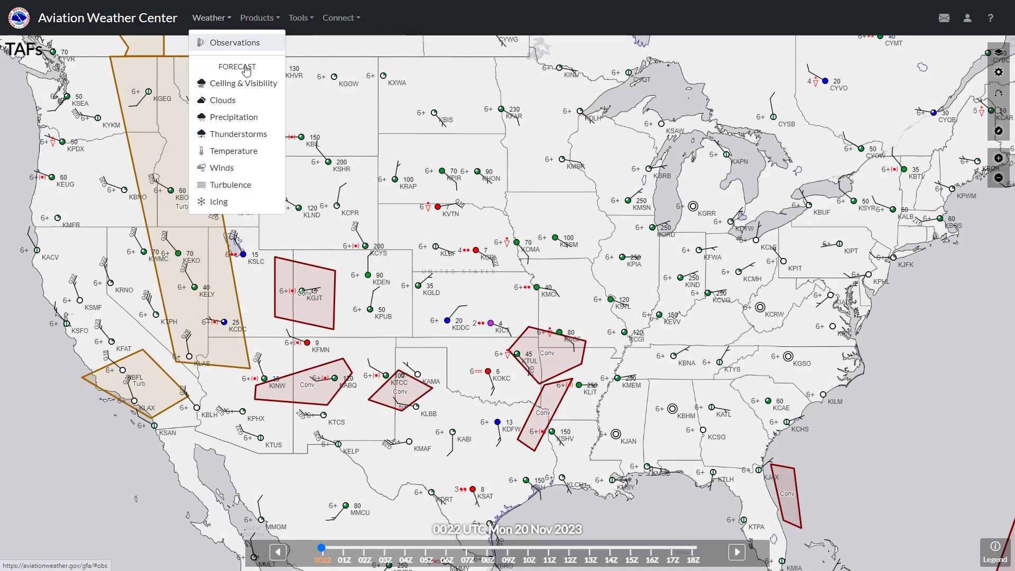
View the KBWI ITWS wind chart and its hours range options, then return home.
{"action": "left_click", "coordinate": [254, 19]}
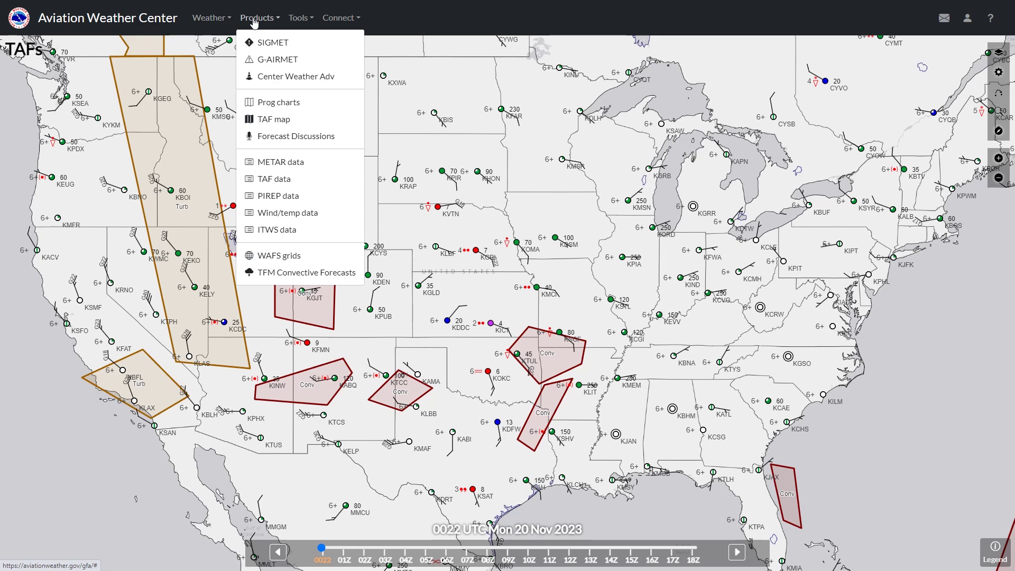
{"action": "left_click", "coordinate": [303, 231]}
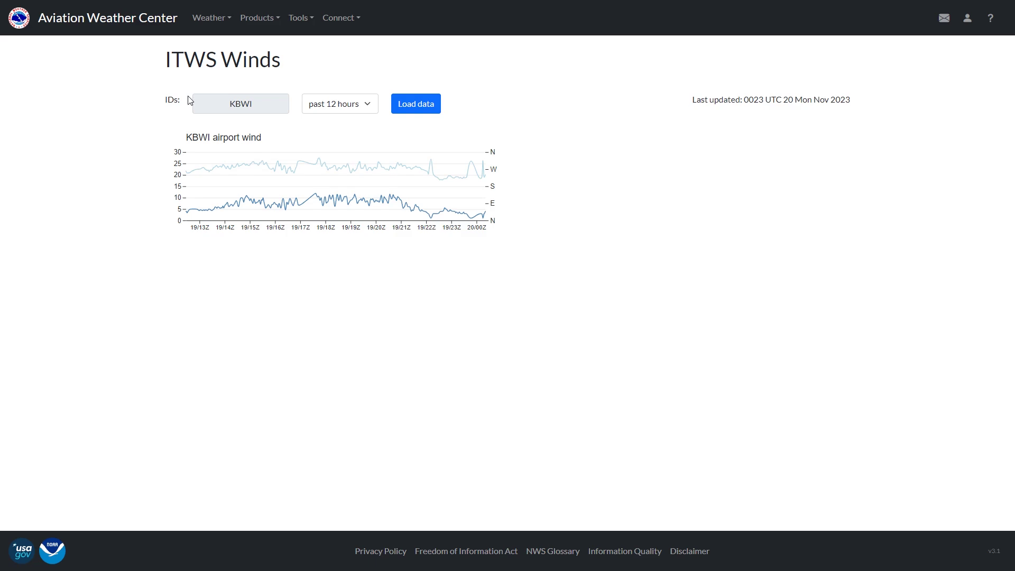
{"action": "left_click", "coordinate": [344, 108]}
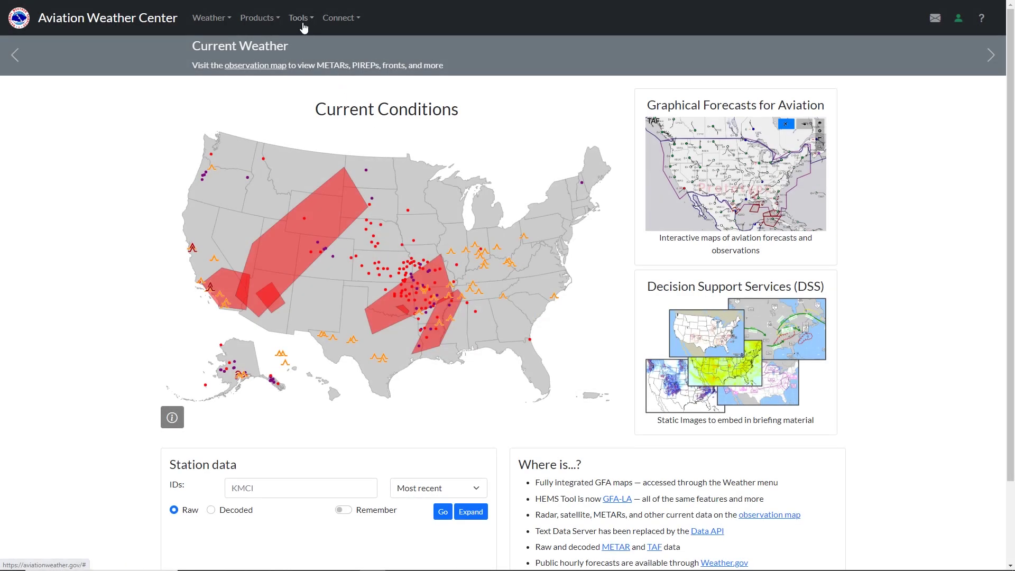
{"action": "left_click", "coordinate": [300, 18]}
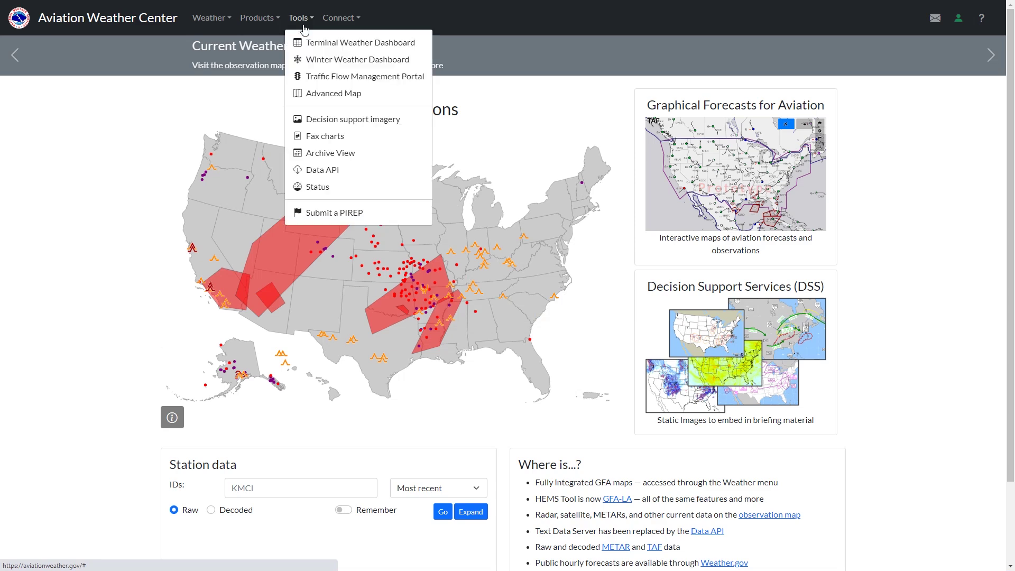
Start a PIREP with location KCGS, time 2130, flight level 040 and aircraft c172.
{"action": "left_click", "coordinate": [348, 213]}
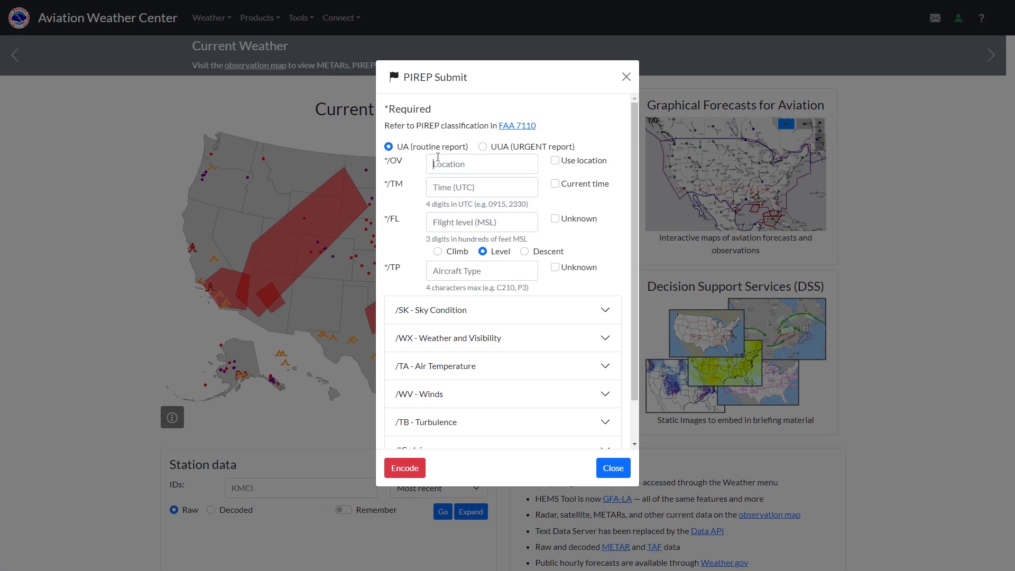
{"action": "type", "text": "KCGS"}
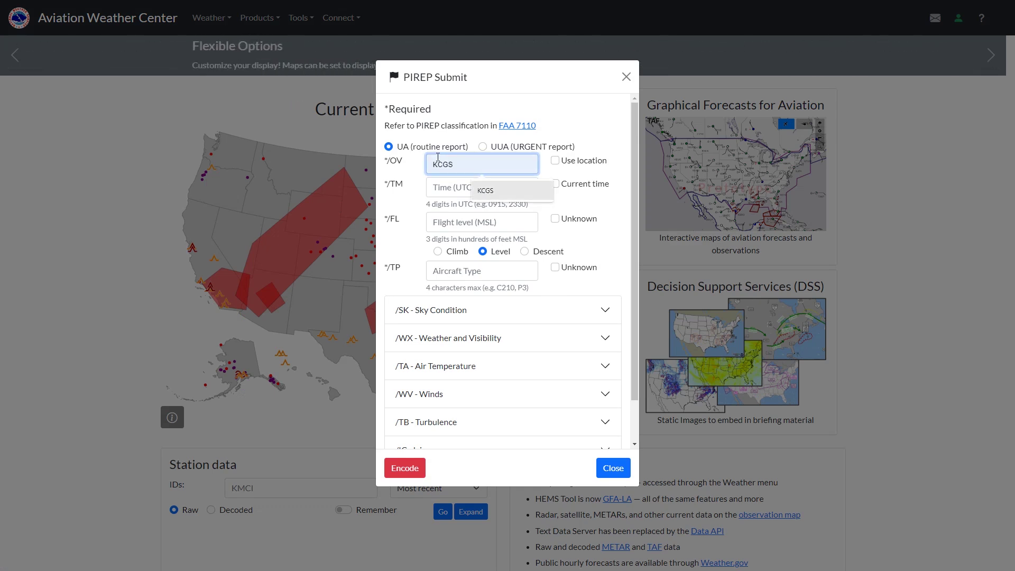
{"action": "left_click", "coordinate": [450, 183]}
{"action": "type", "text": "2130"}
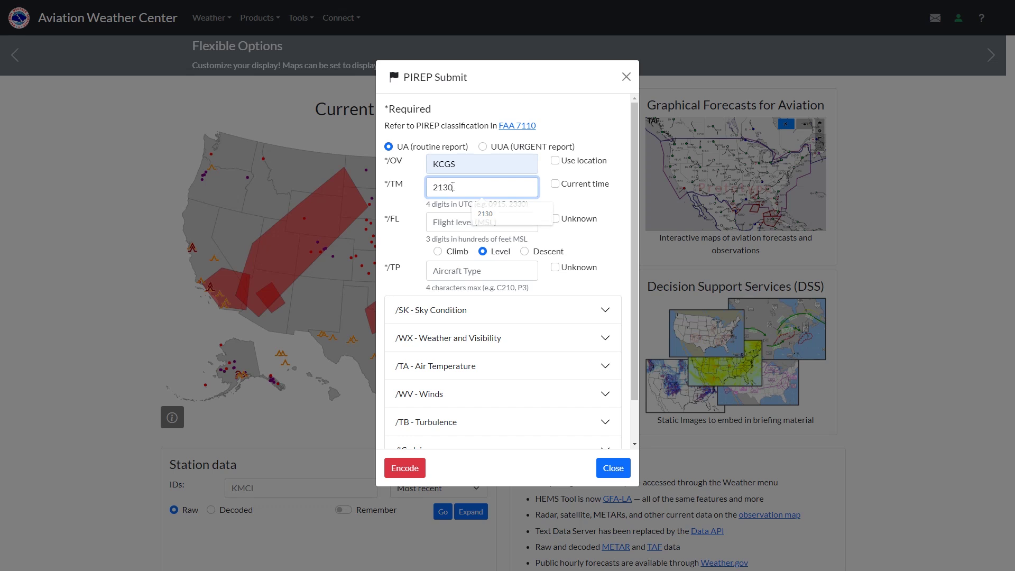
{"action": "key", "text": "Tab"}
{"action": "type", "text": "040"}
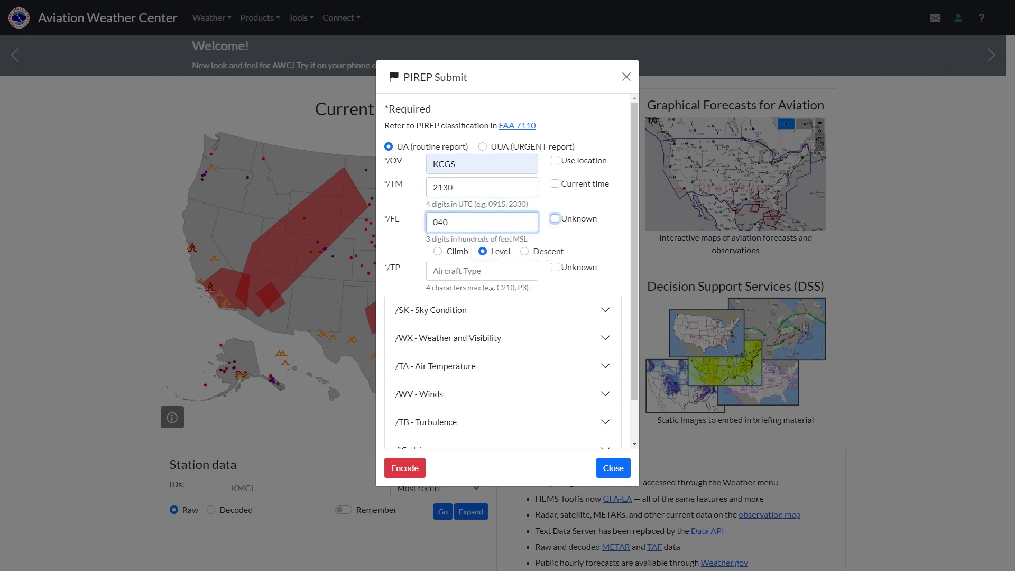
{"action": "key", "text": "Tab"}
{"action": "type", "text": "c172"}
{"action": "key", "text": "Tab"}
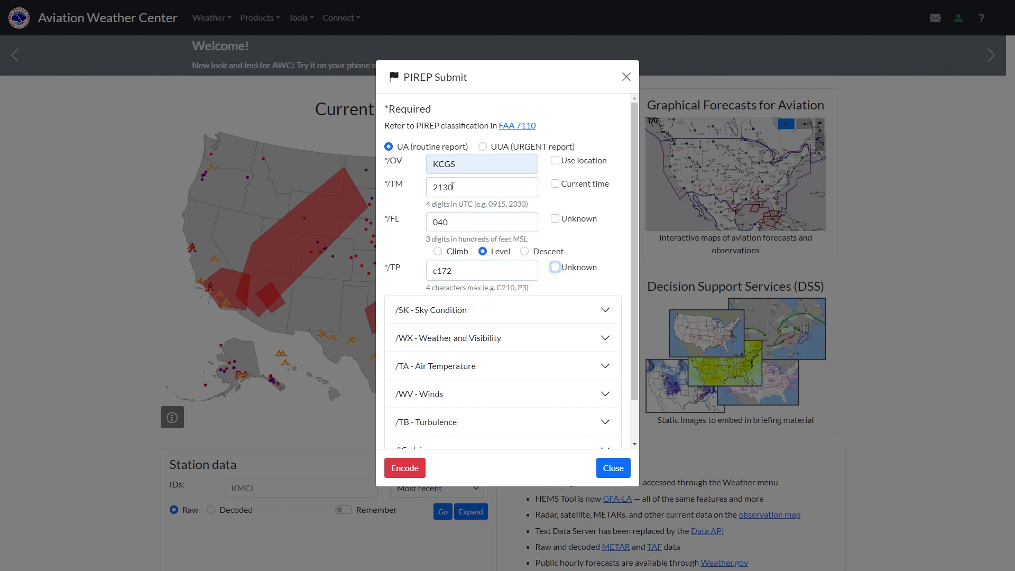
{"action": "scroll", "coordinate": [449, 292], "scroll_direction": "down", "scroll_amount": 2}
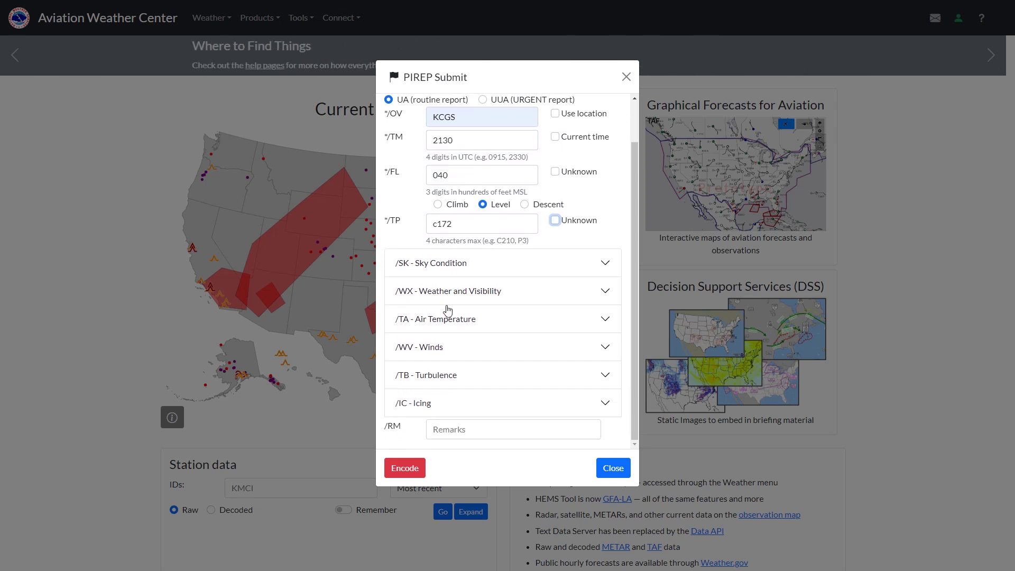
Report turbulence as Light, Chop, Intermittent, In Clear.
{"action": "left_click", "coordinate": [443, 376]}
{"action": "scroll", "coordinate": [455, 359], "scroll_direction": "down", "scroll_amount": 3}
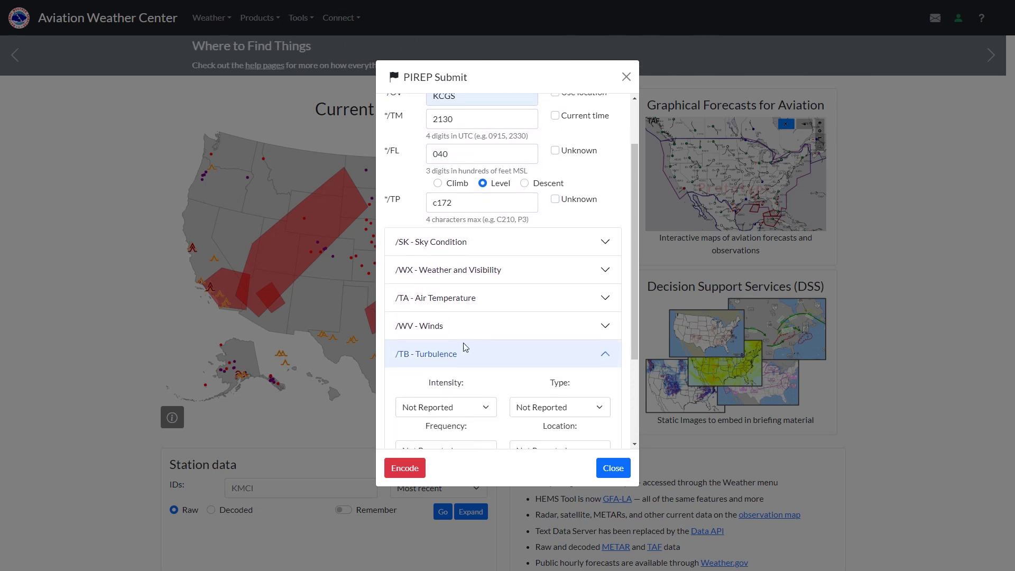
{"action": "left_click", "coordinate": [453, 280]}
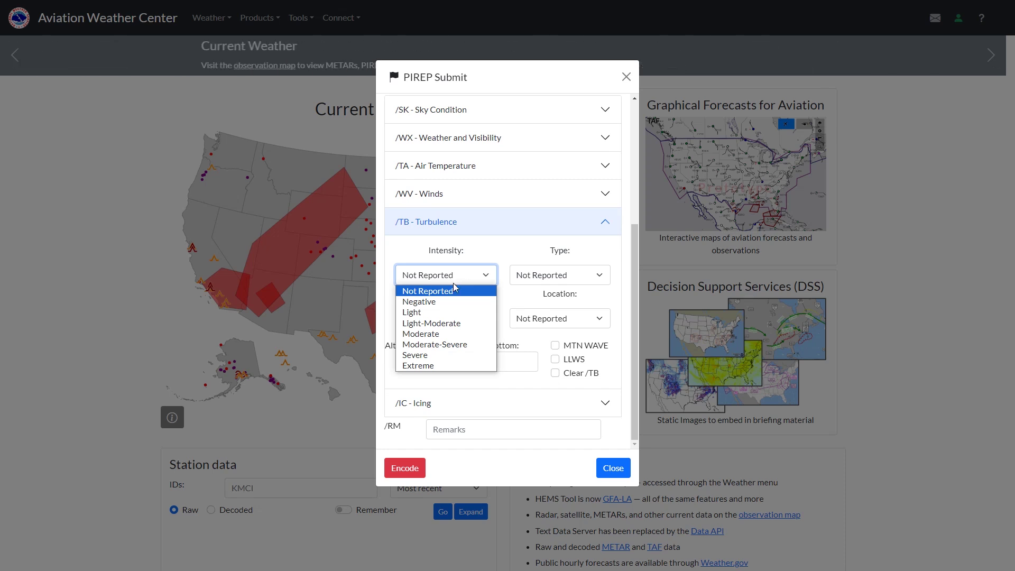
{"action": "left_click", "coordinate": [455, 313]}
{"action": "left_click", "coordinate": [574, 277]}
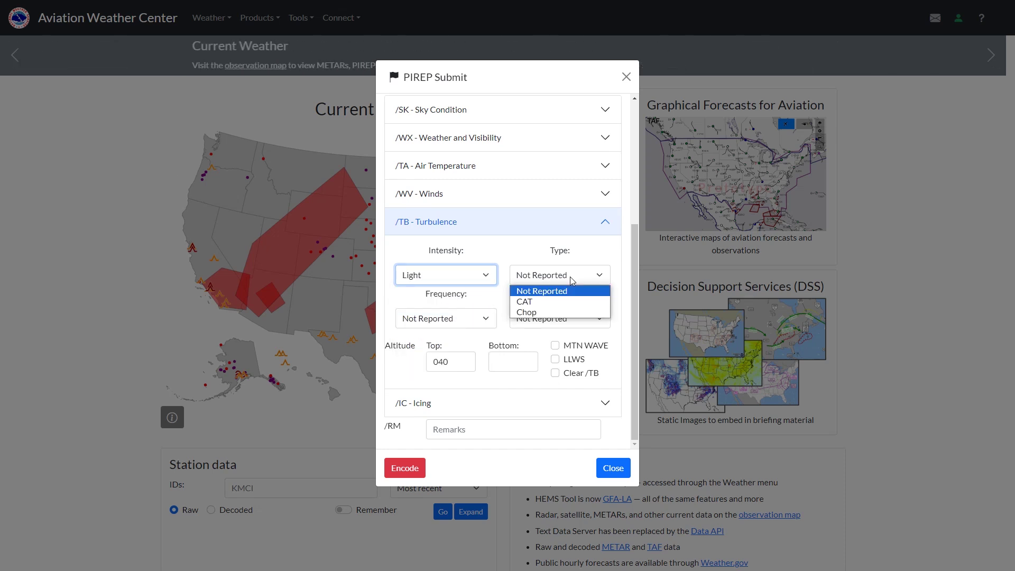
{"action": "left_click", "coordinate": [557, 314]}
{"action": "left_click", "coordinate": [470, 319]}
{"action": "left_click", "coordinate": [460, 342]}
{"action": "left_click", "coordinate": [552, 315]}
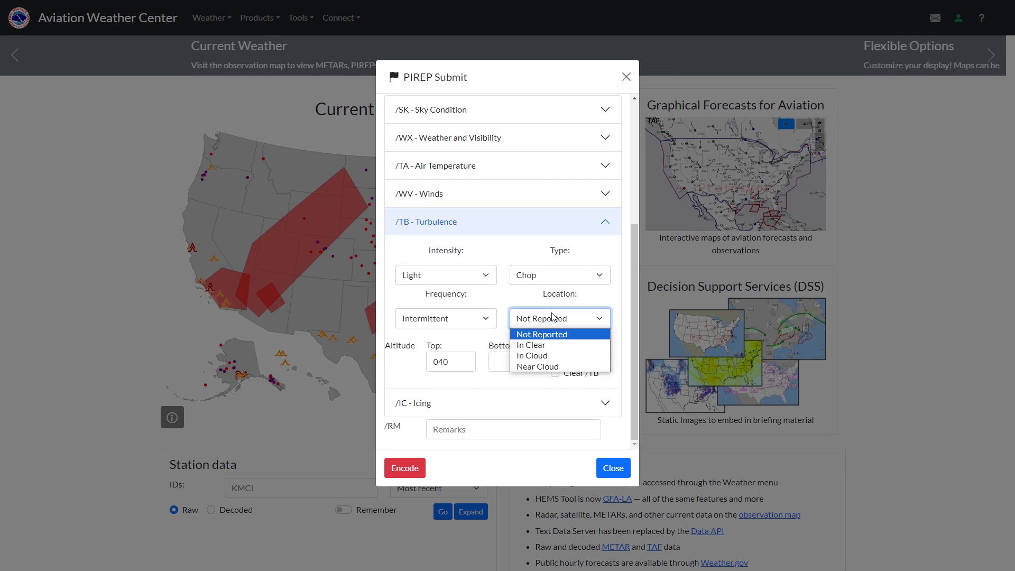
{"action": "left_click", "coordinate": [554, 345]}
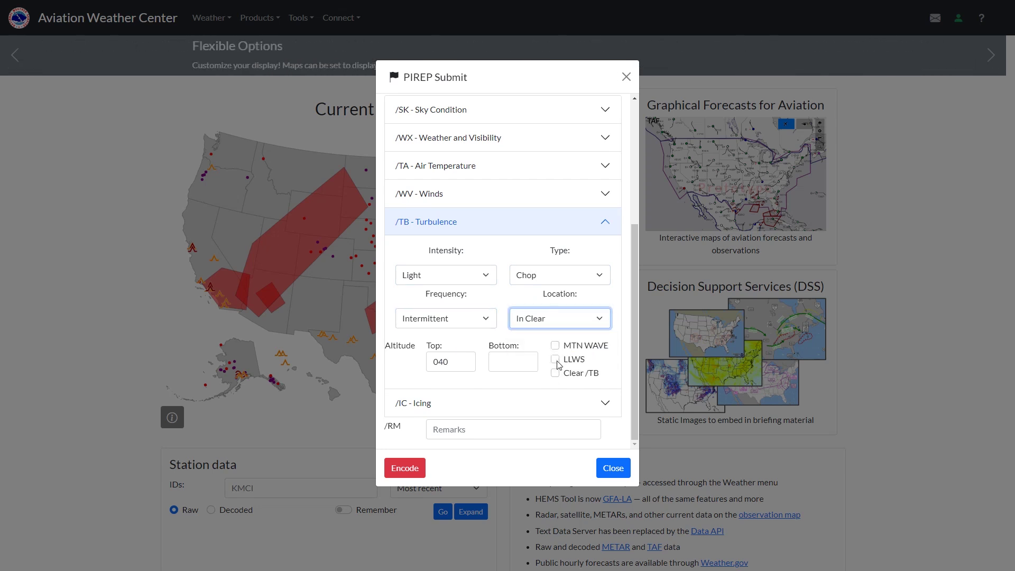
Add low-level wind shear with +/- 10 knots airspeed and +100 feet altitude fluctuation.
{"action": "left_click", "coordinate": [555, 360]}
{"action": "scroll", "coordinate": [557, 362], "scroll_direction": "down", "scroll_amount": 2}
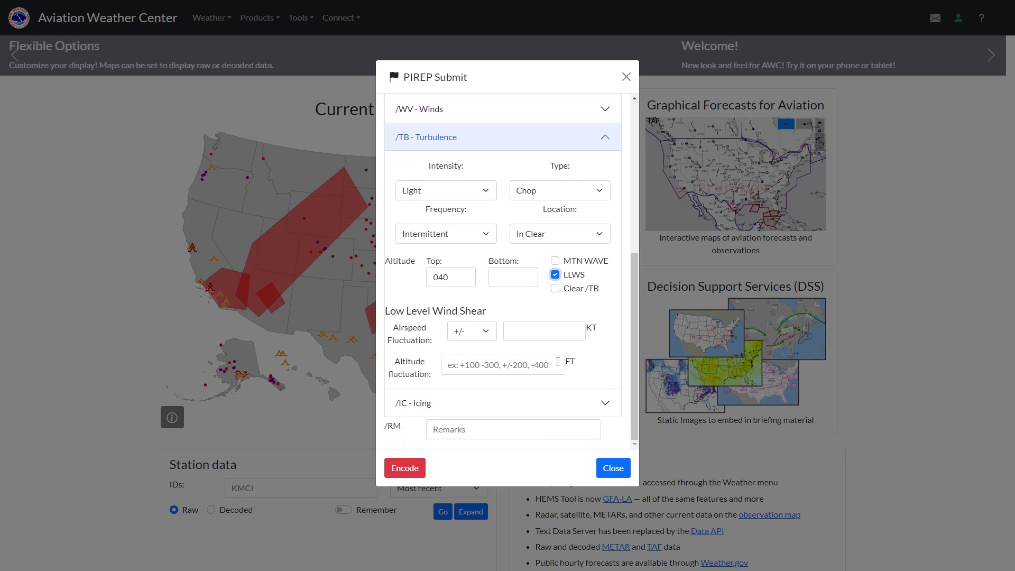
{"action": "left_click", "coordinate": [474, 334]}
{"action": "left_click", "coordinate": [477, 353]}
{"action": "left_click", "coordinate": [545, 332]}
{"action": "type", "text": "10"}
{"action": "left_click", "coordinate": [491, 363]}
{"action": "type", "text": "+100"}
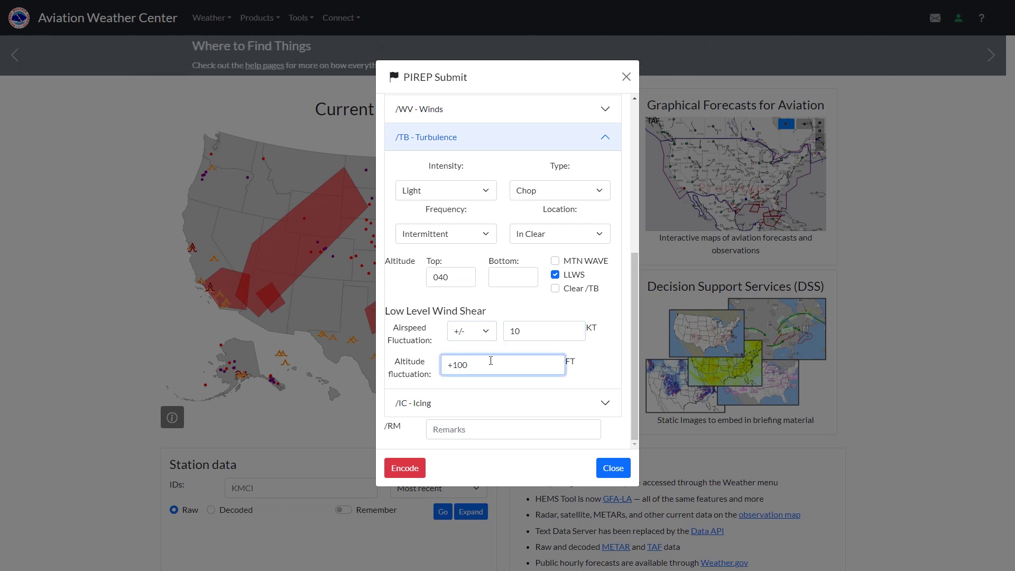
{"action": "left_click", "coordinate": [461, 405]}
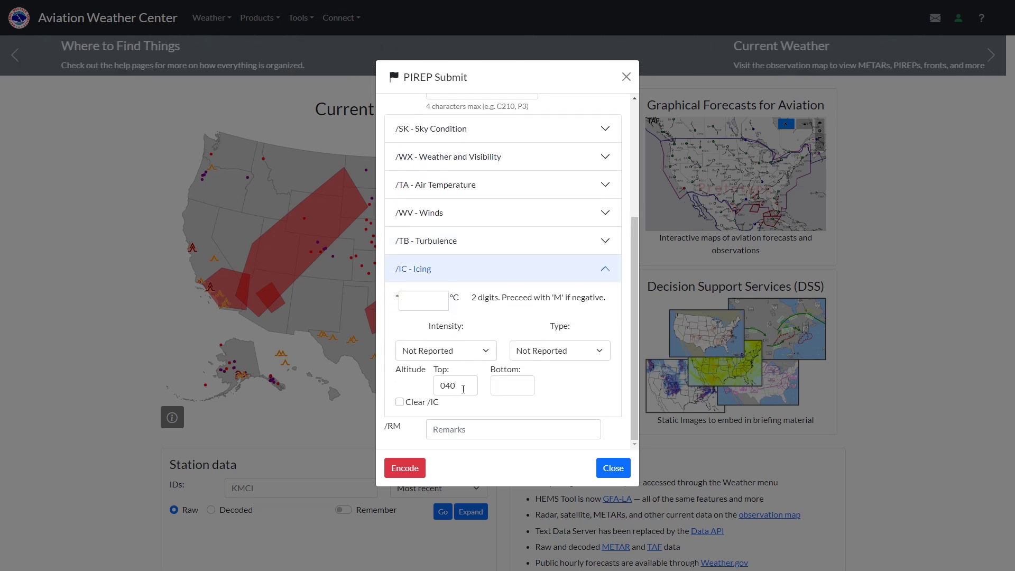